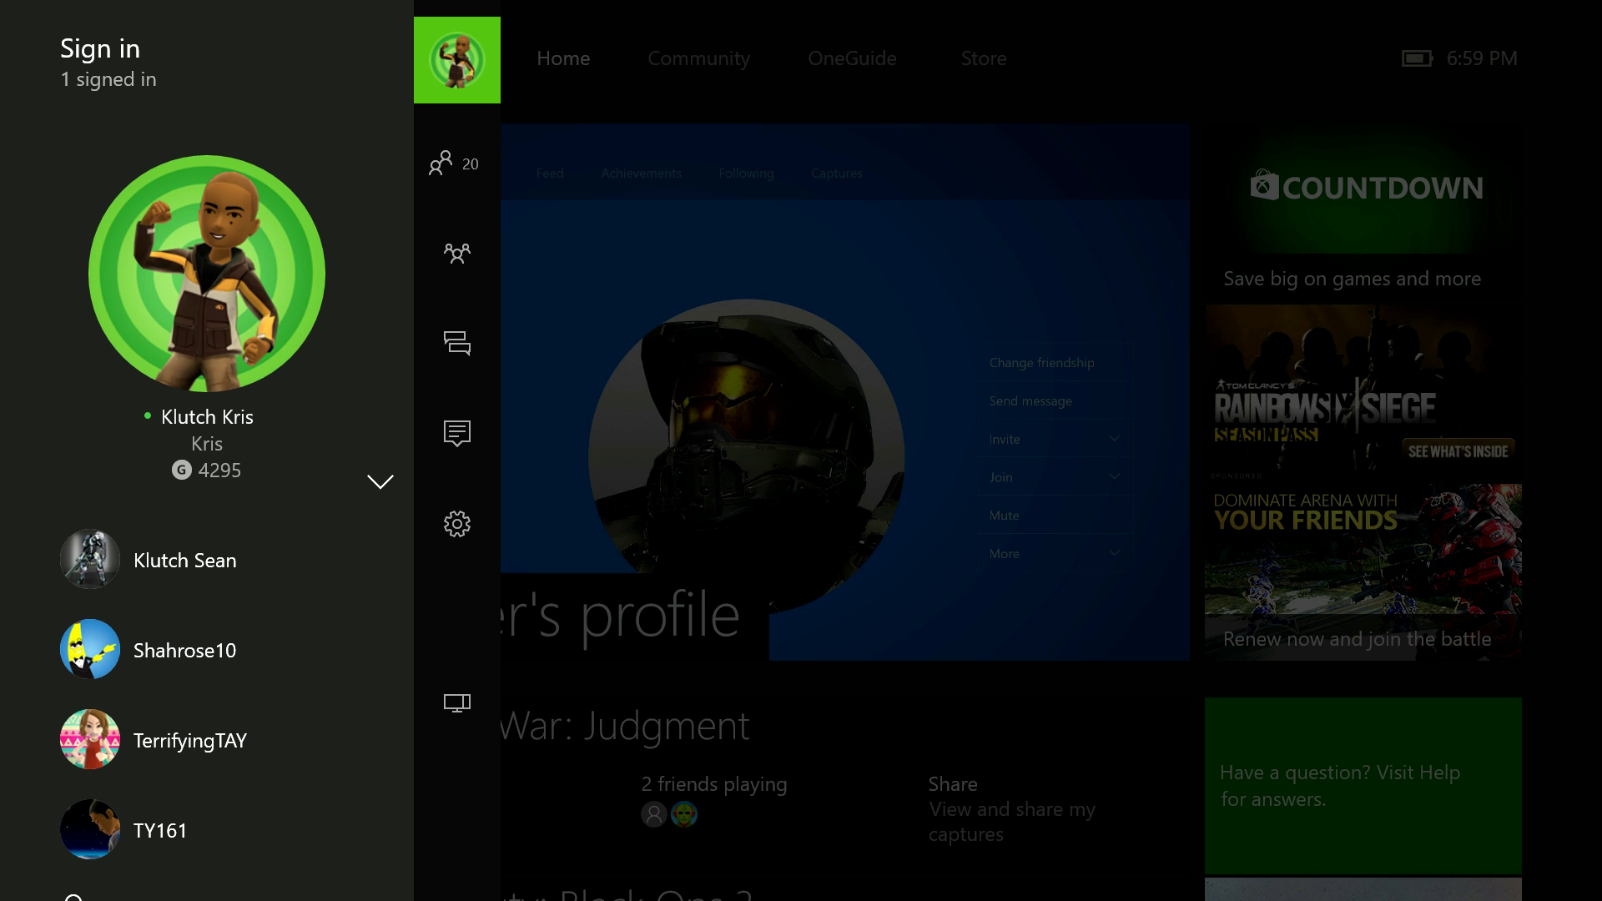
Open Messages in the Xbox One Guide and scroll down through the conversation list.
{"action": "key", "text": "Down"}
{"action": "key", "text": "Down"}
{"action": "key", "text": "Down"}
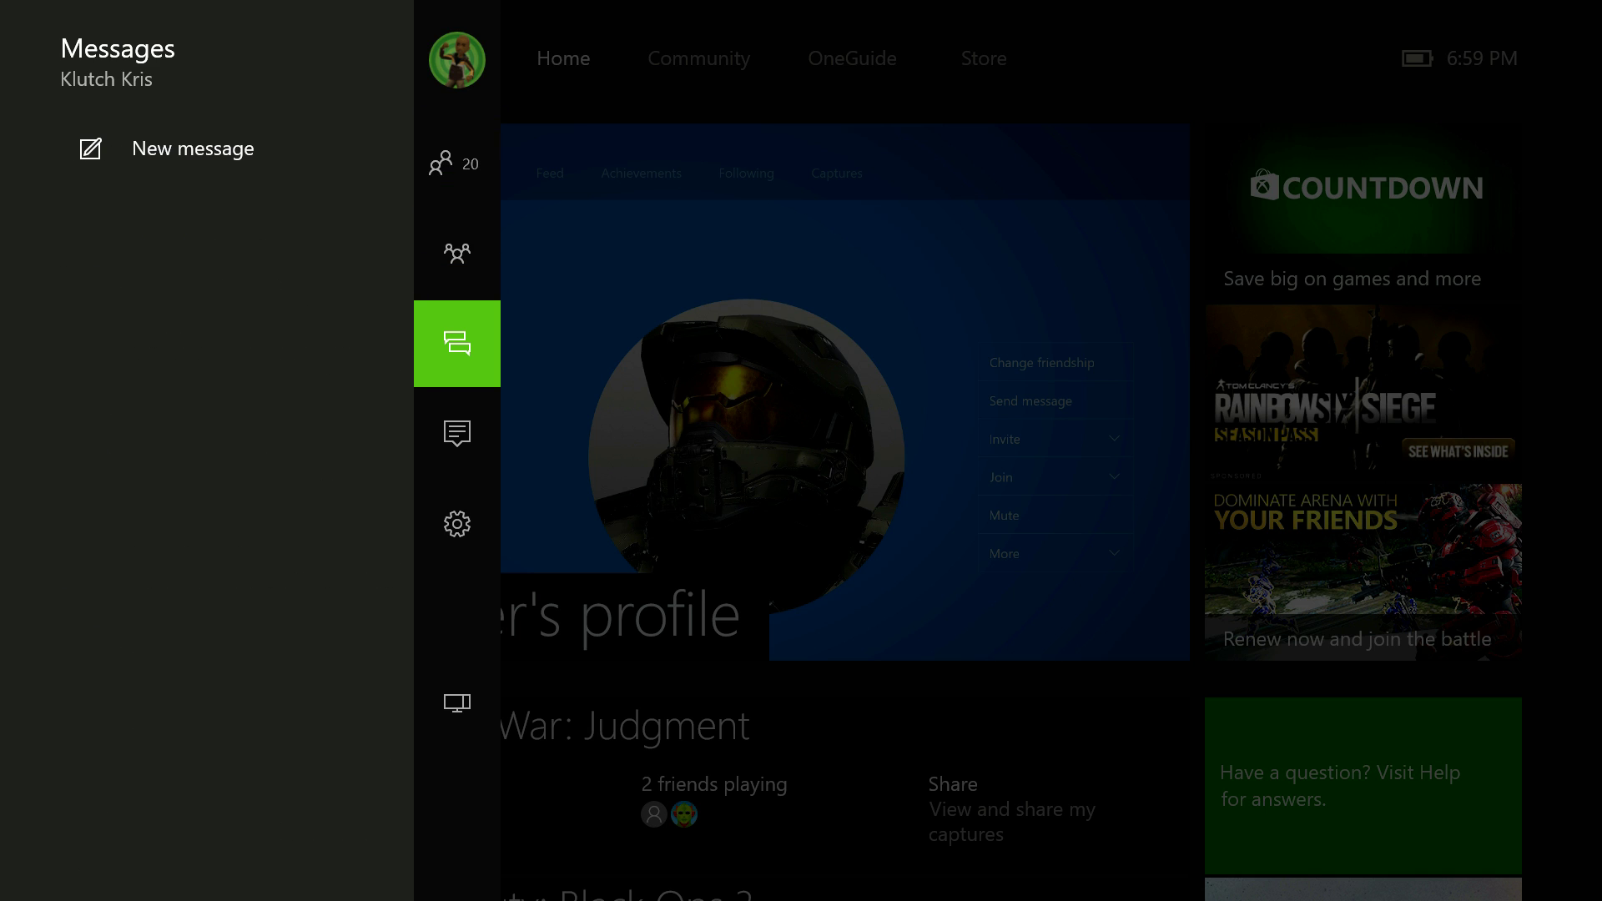
{"action": "key", "text": "Left"}
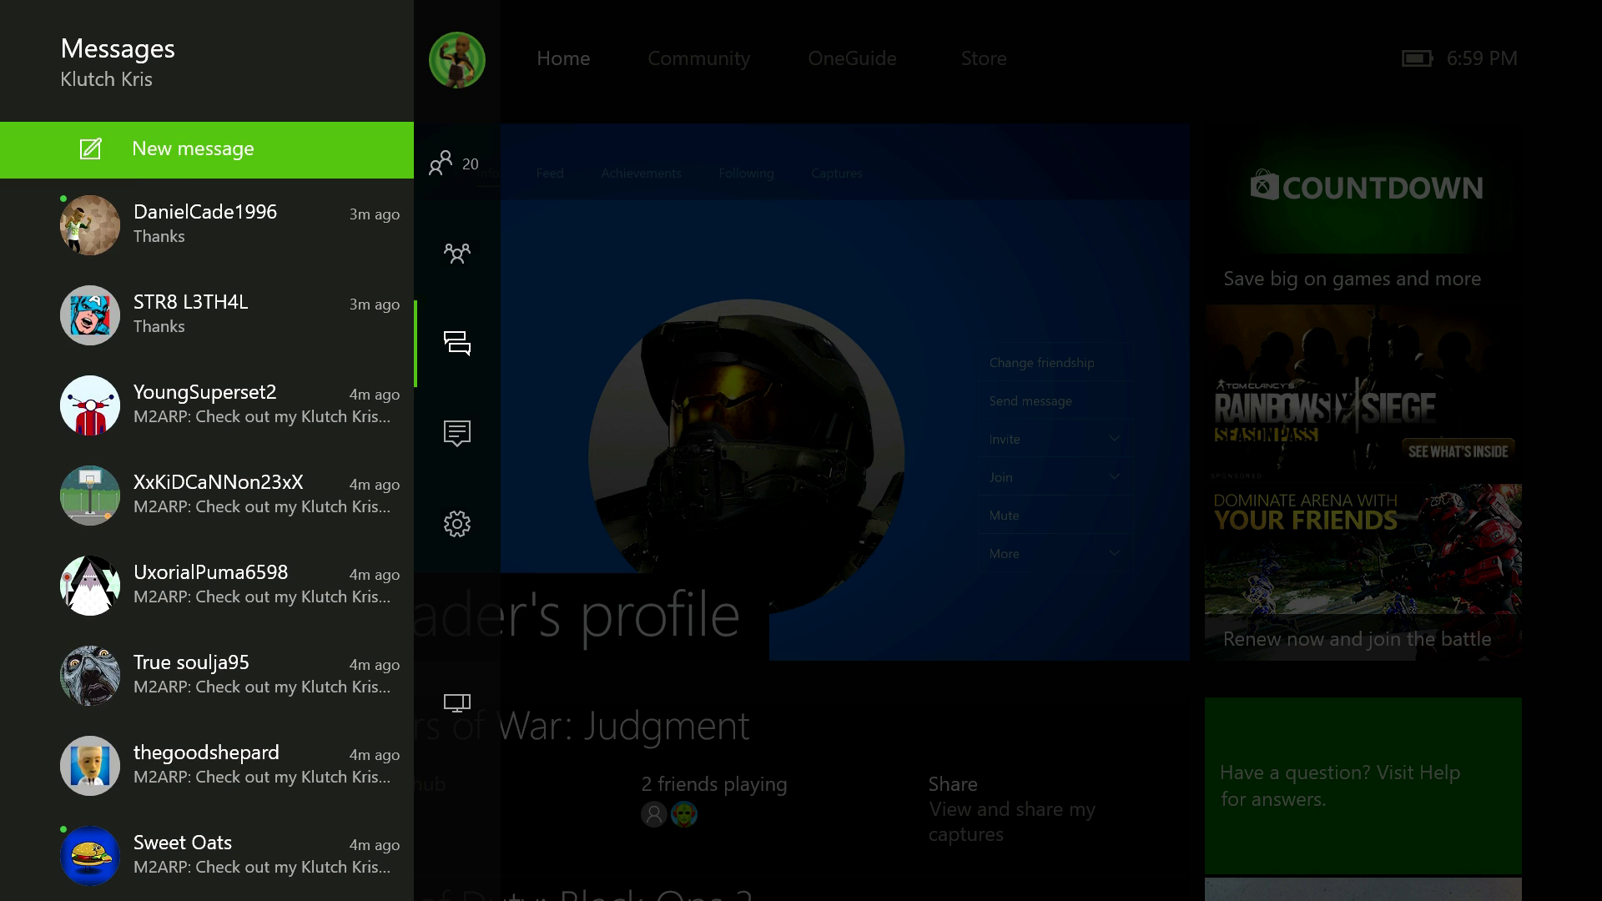
{"action": "key", "text": "Down"}
{"action": "key", "text": "Down"}
{"action": "key", "text": "Down"}
{"action": "key", "text": "Down"}
{"action": "key", "text": "Down"}
{"action": "key", "text": "Down"}
{"action": "key", "text": "Down"}
{"action": "key", "text": "Down"}
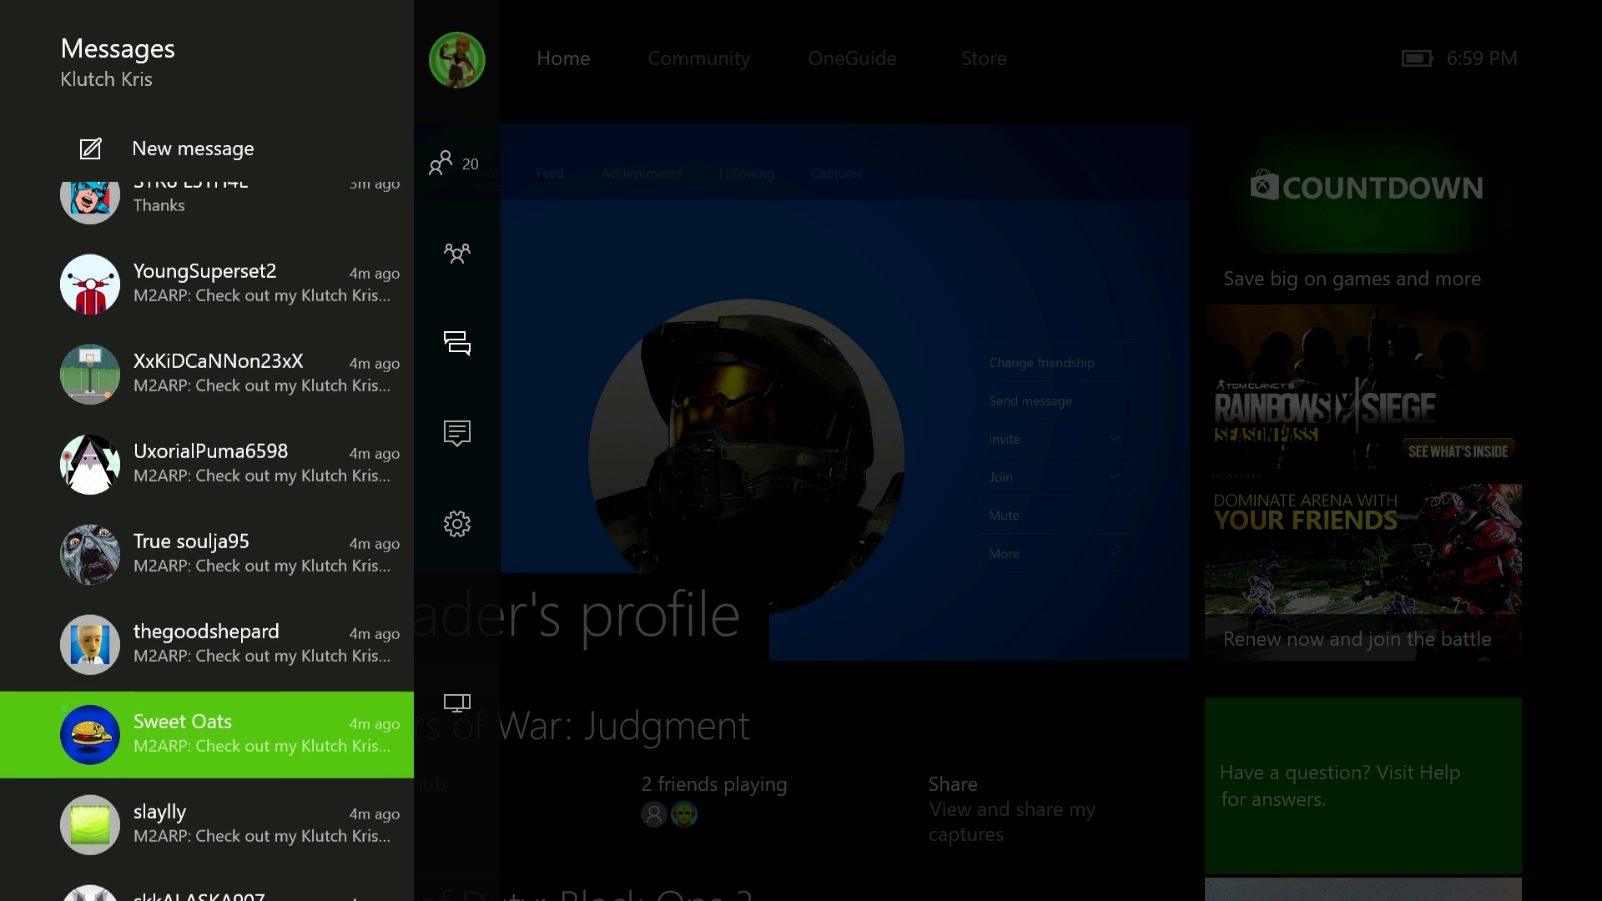
{"action": "key", "text": "Up"}
{"action": "key", "text": "Up"}
{"action": "key", "text": "Up"}
{"action": "key", "text": "Down"}
{"action": "key", "text": "Down"}
{"action": "key", "text": "Down"}
{"action": "key", "text": "Down"}
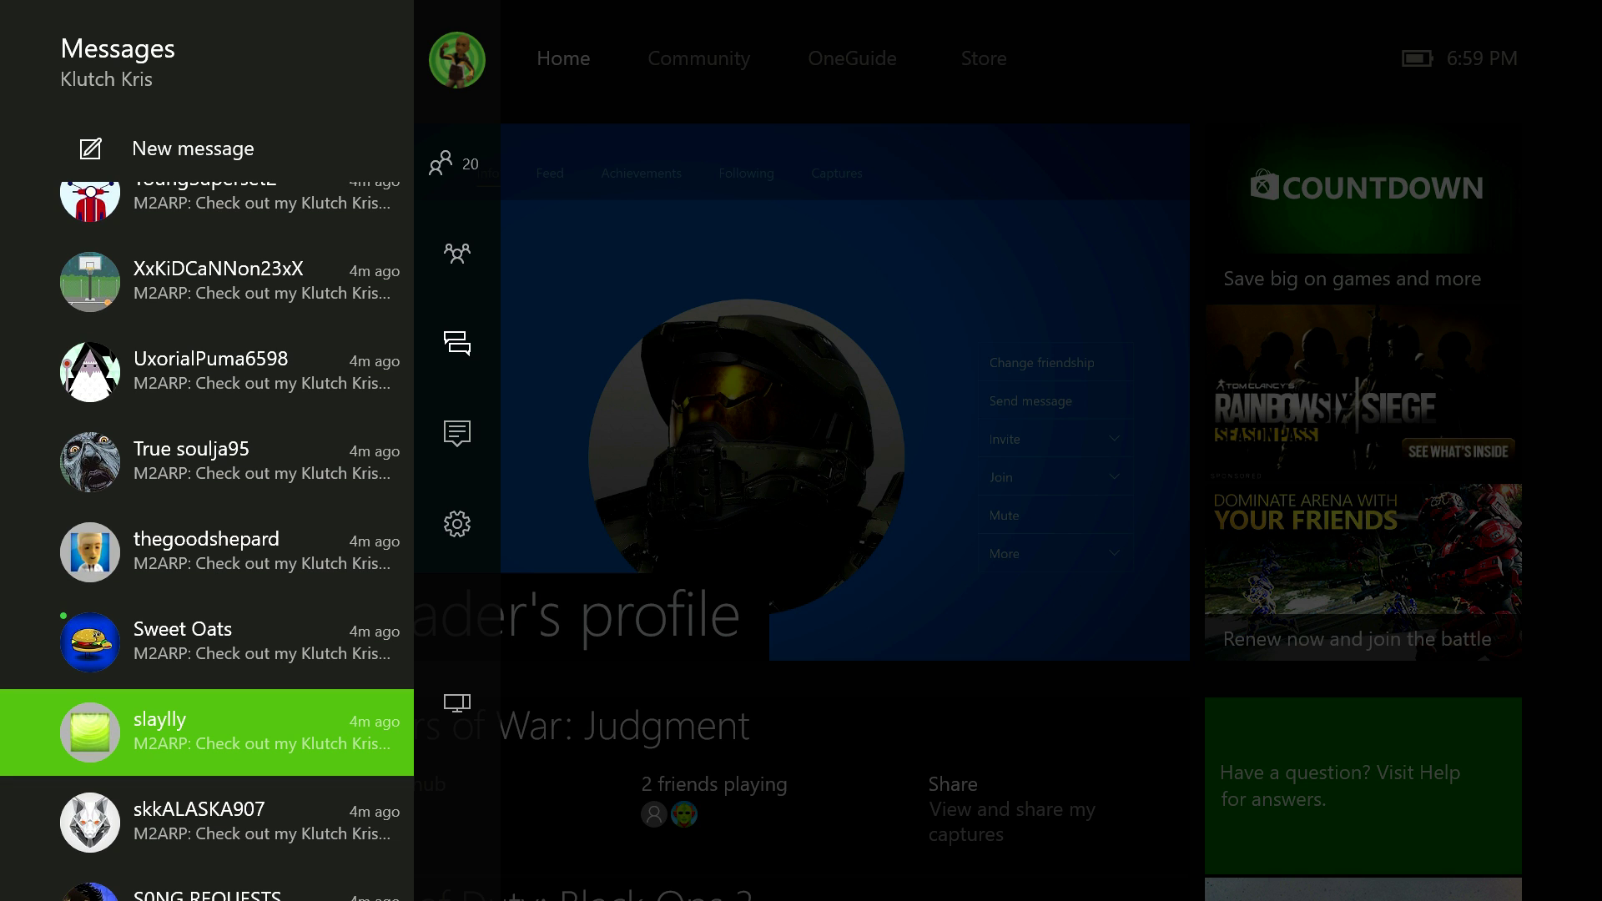
{"action": "key", "text": "Down"}
{"action": "key", "text": "Down"}
{"action": "key", "text": "Down"}
{"action": "key", "text": "Down"}
{"action": "key", "text": "Down"}
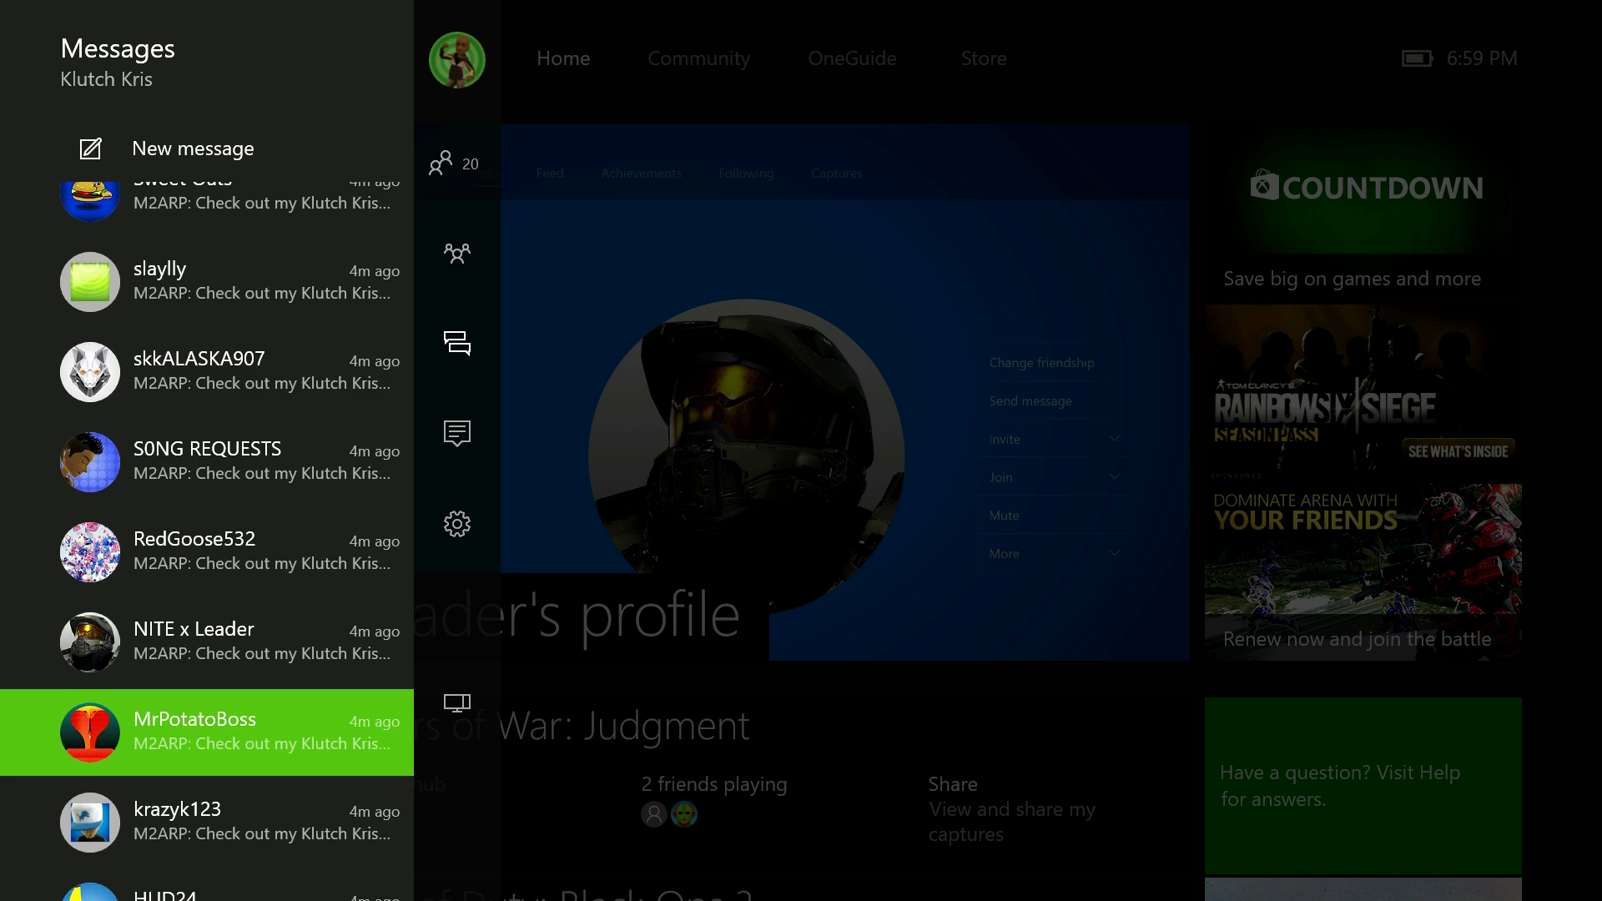
{"action": "key", "text": "Down"}
{"action": "key", "text": "Down"}
{"action": "key", "text": "Down"}
{"action": "key", "text": "Down"}
{"action": "key", "text": "Down"}
{"action": "key", "text": "Down"}
{"action": "key", "text": "Down"}
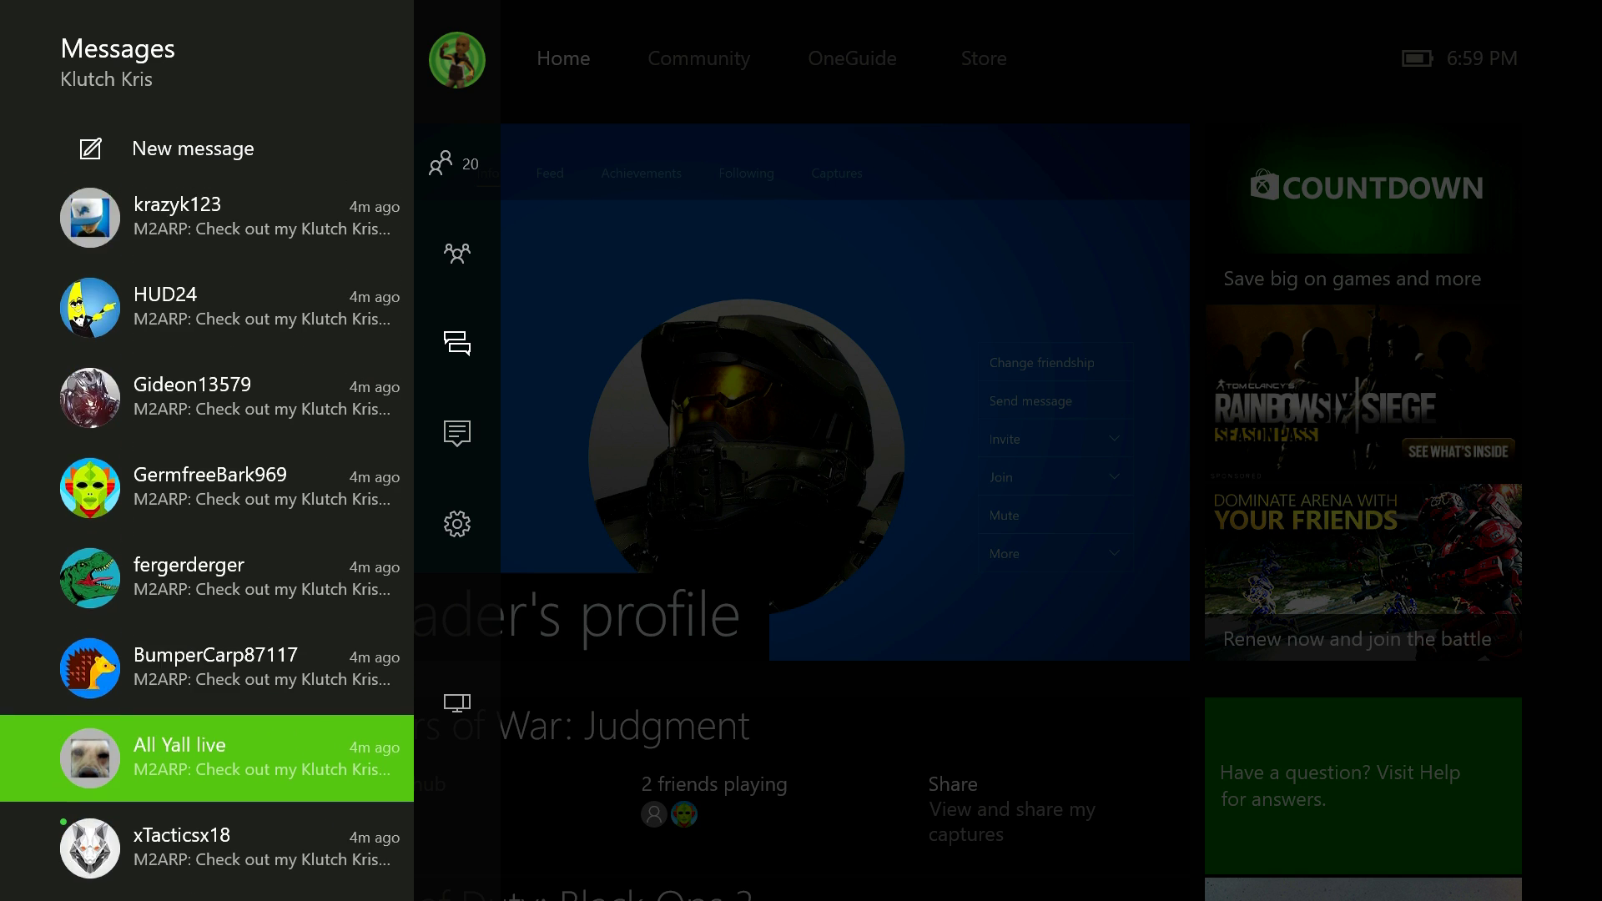
{"action": "key", "text": "Down"}
{"action": "key", "text": "Down"}
{"action": "key", "text": "Down"}
{"action": "key", "text": "Down"}
{"action": "key", "text": "Down"}
{"action": "key", "text": "Down"}
{"action": "key", "text": "Down"}
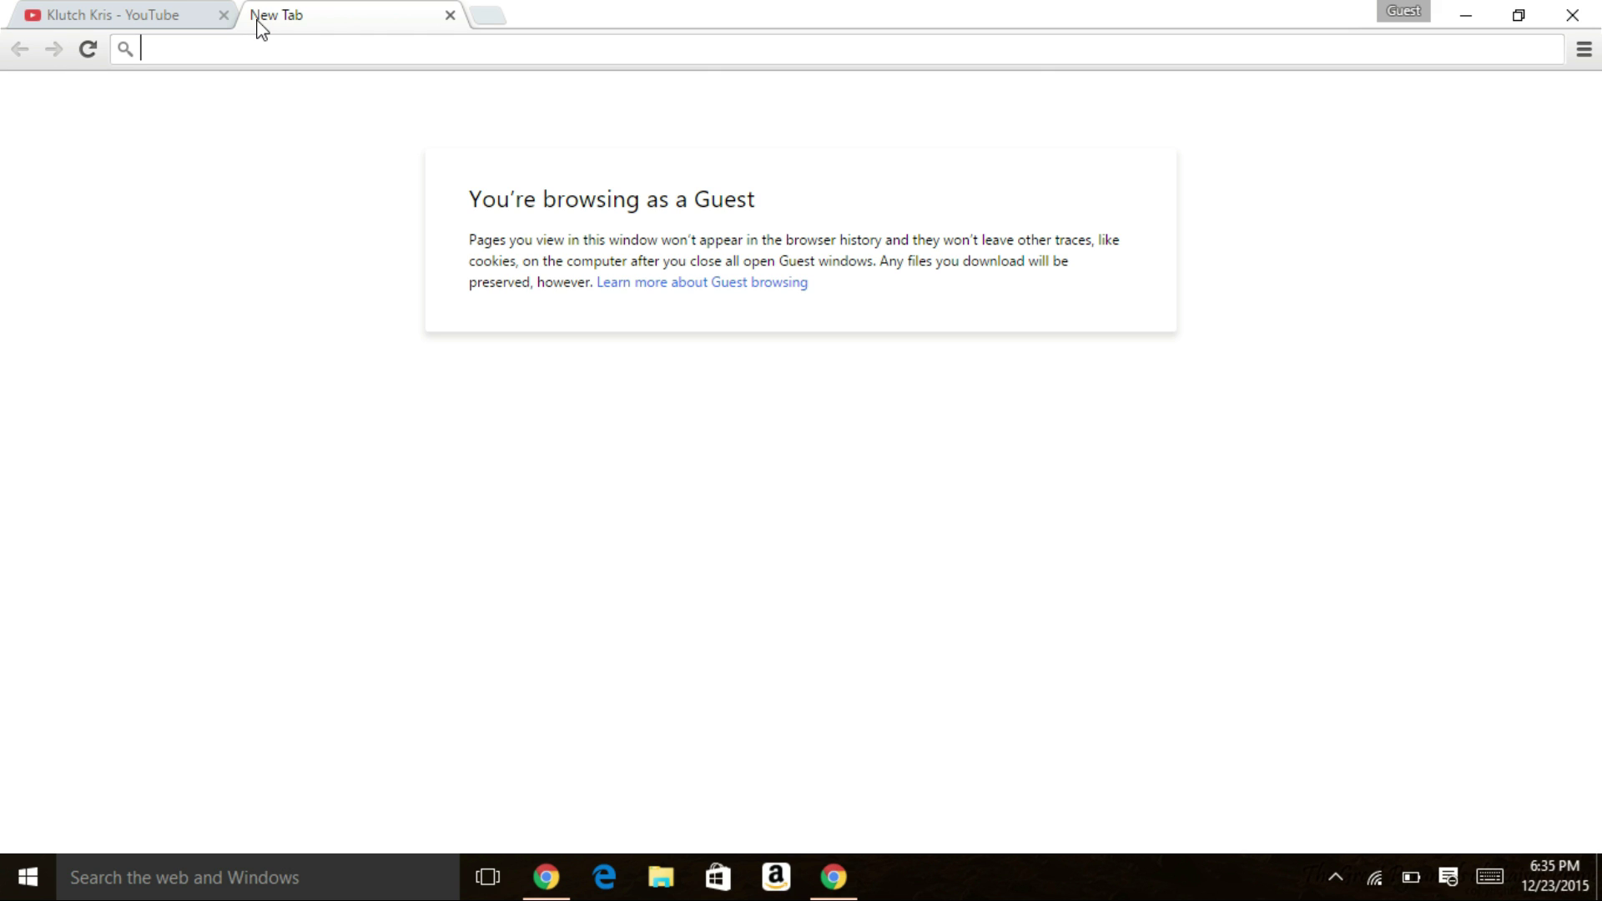
{"action": "type", "text": "li"}
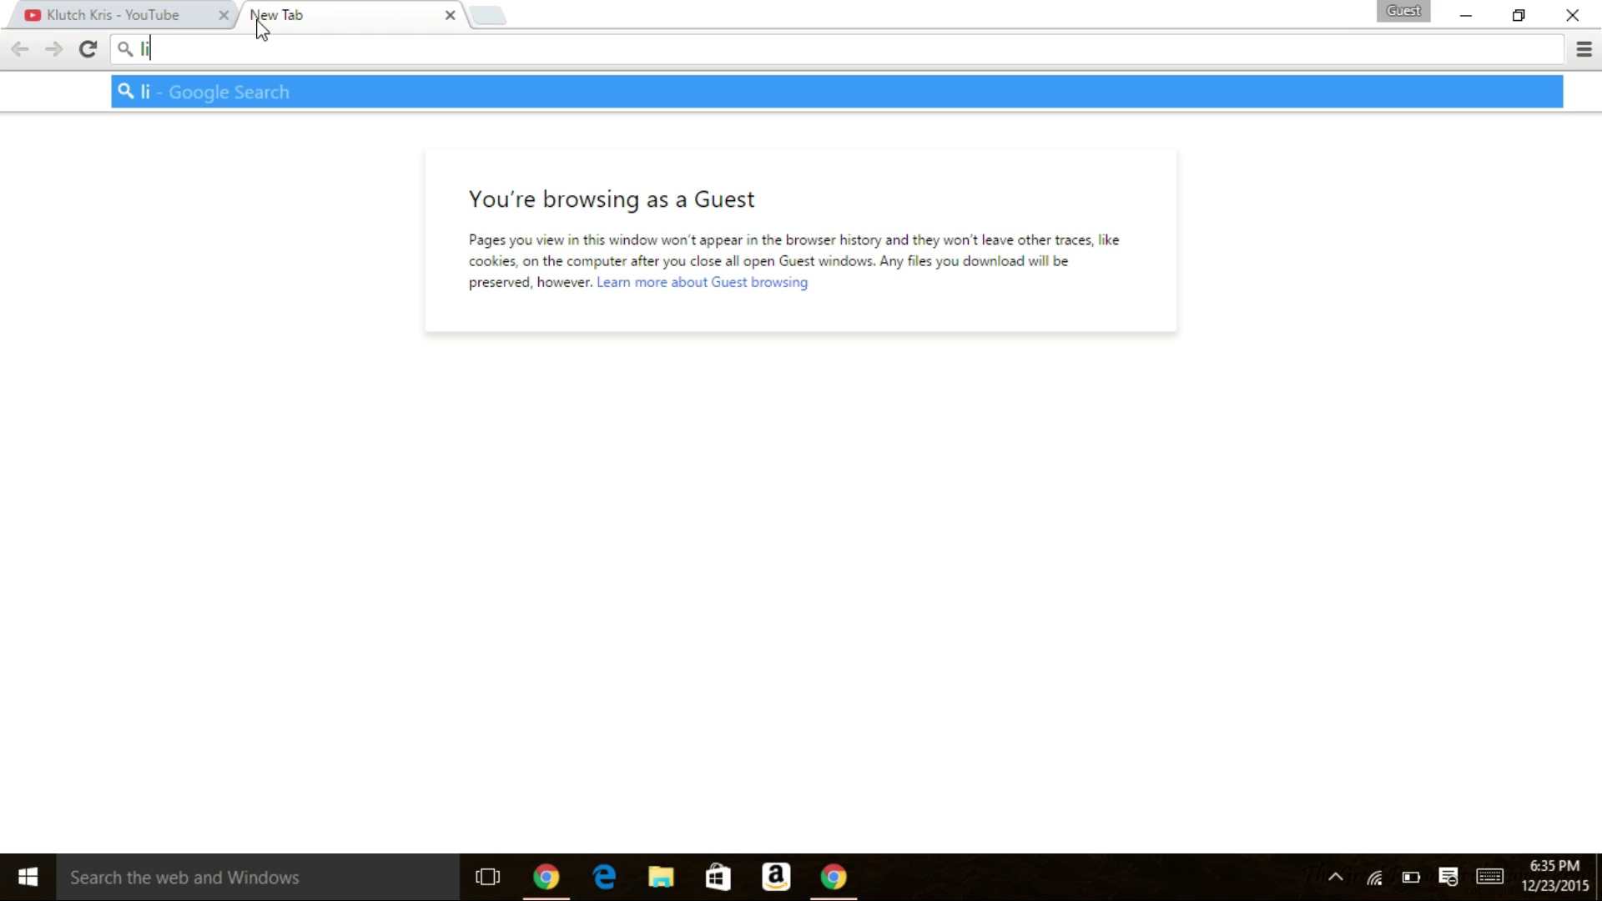
{"action": "type", "text": "ve.x"}
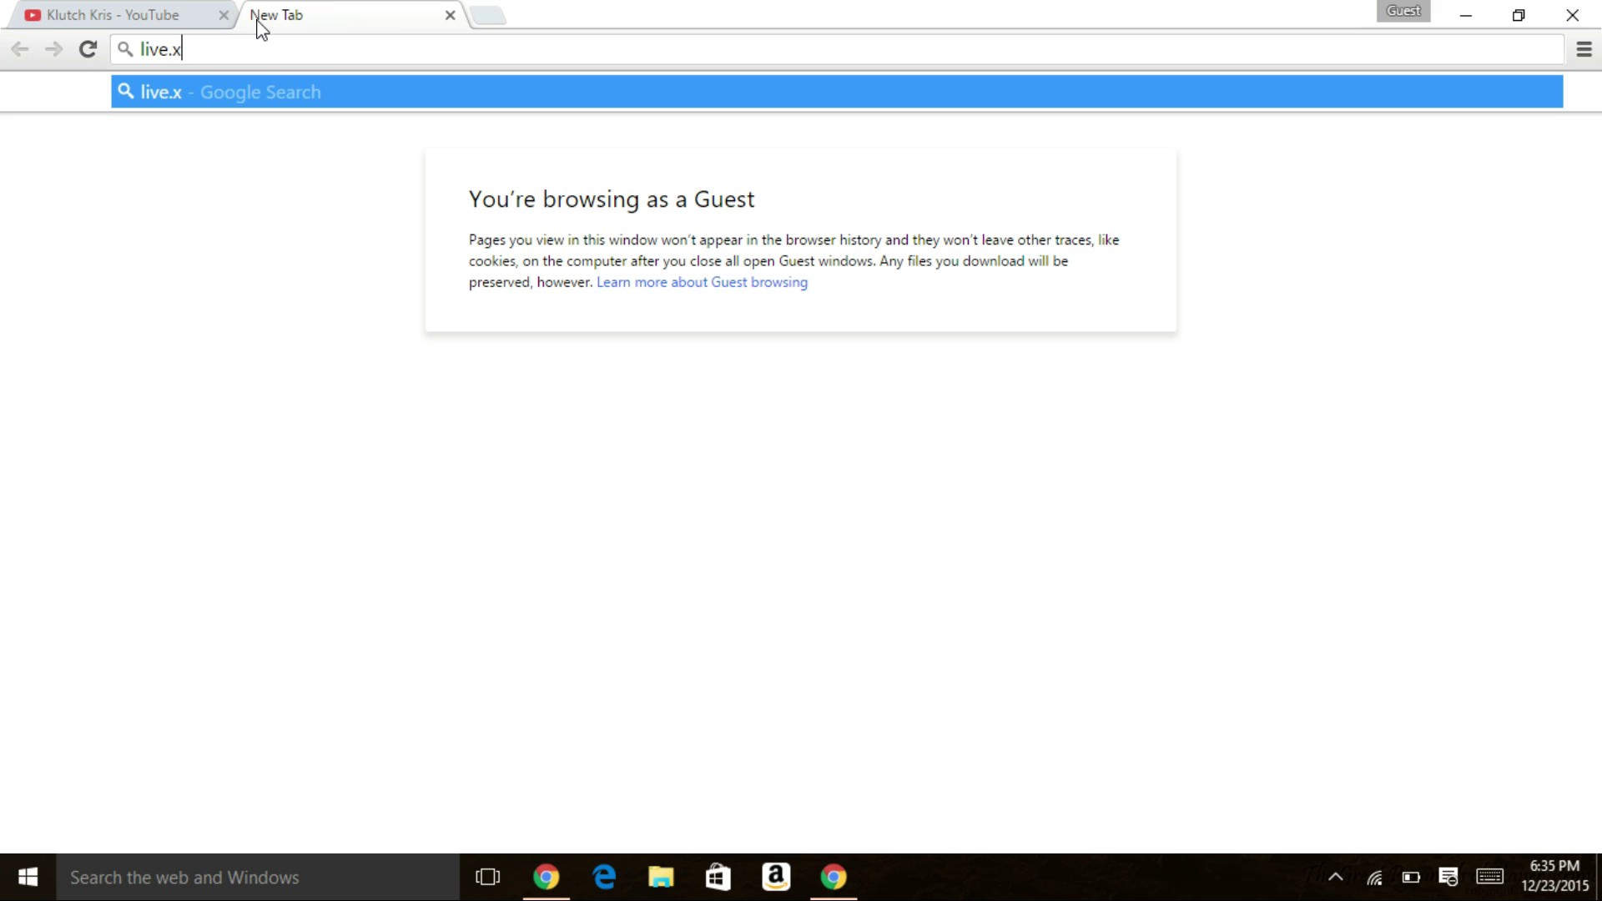
{"action": "type", "text": "bo.c"}
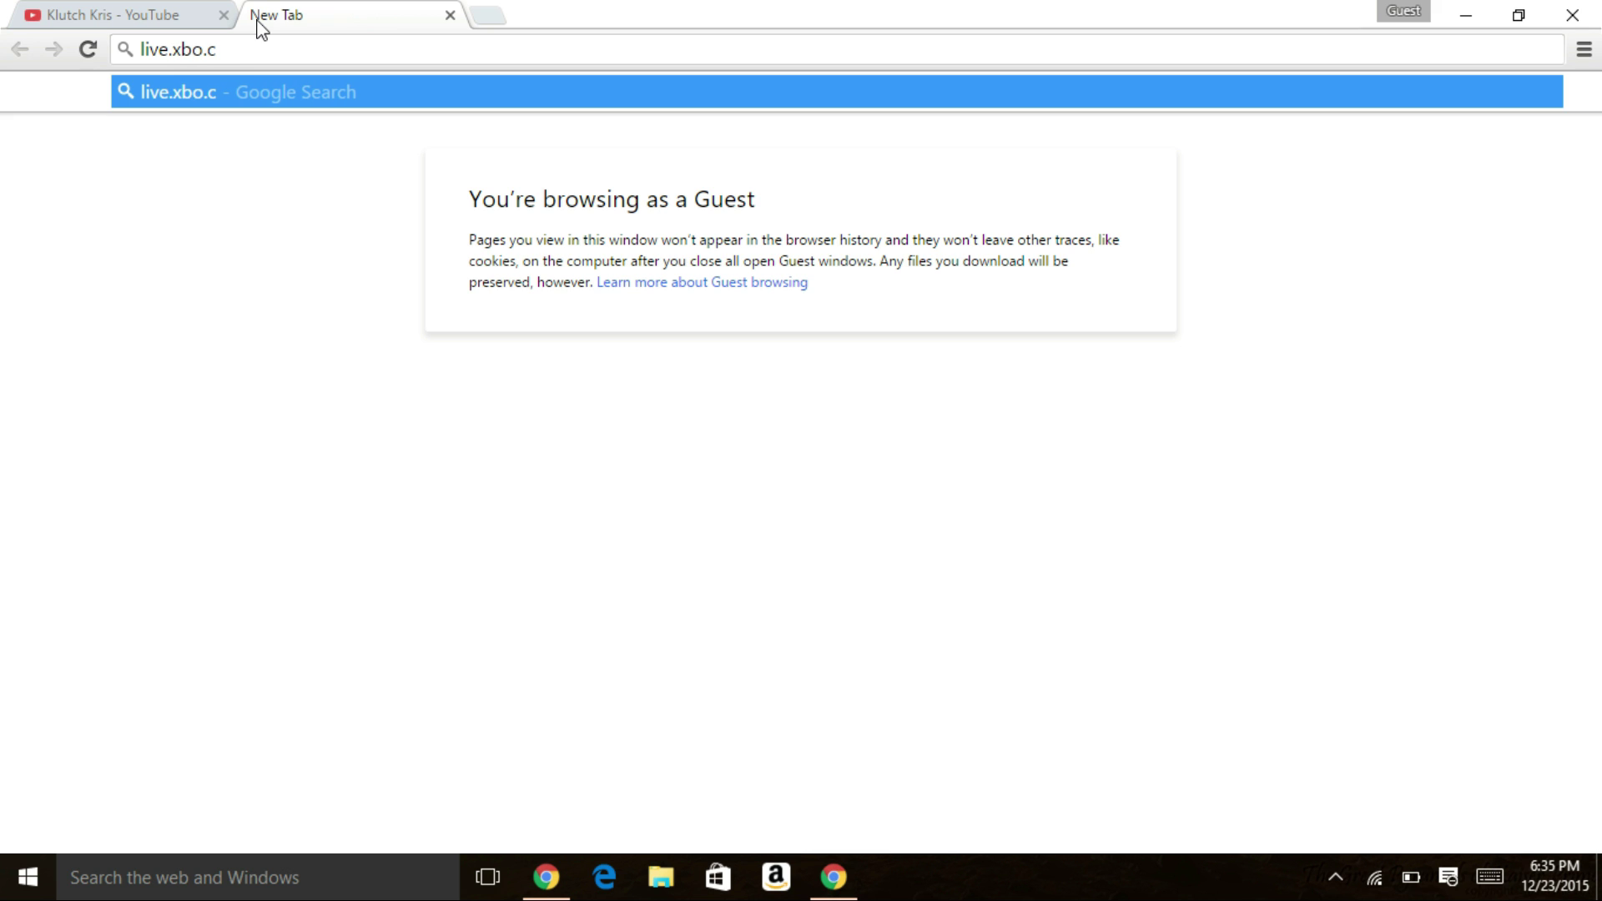
{"action": "type", "text": "om"}
Correct the mistyped live.xbox.com address and load the Xbox Live Social home page.
{"action": "key", "text": "BackSpace"}
{"action": "key", "text": "BackSpace"}
{"action": "key", "text": "BackSpace"}
{"action": "key", "text": "BackSpace"}
{"action": "type", "text": "x.co"}
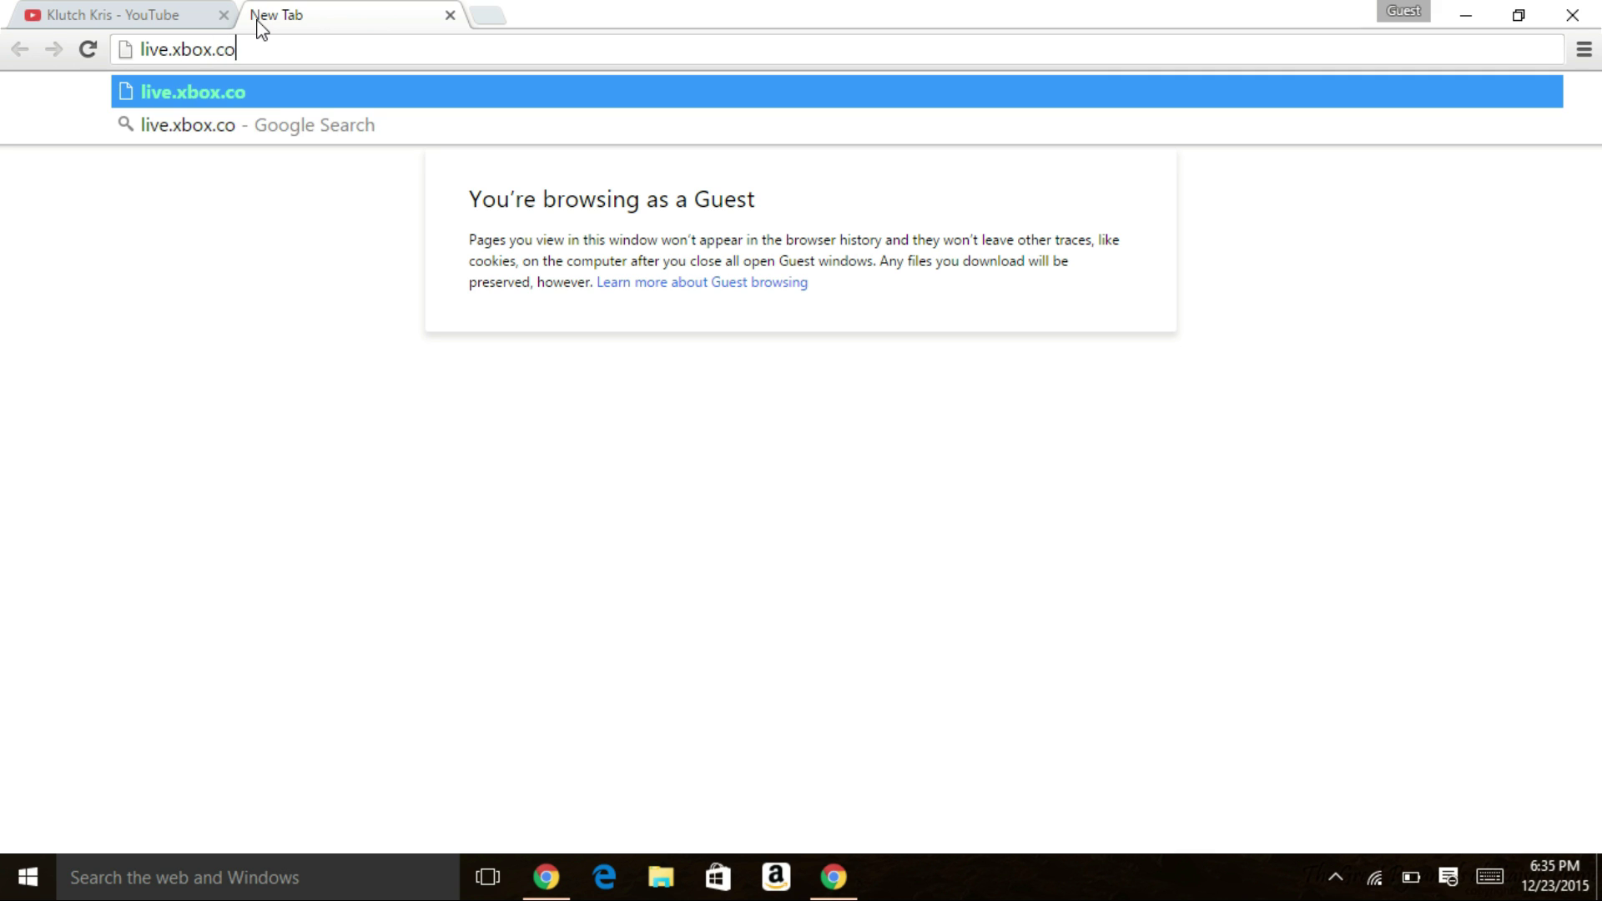
{"action": "type", "text": "m"}
{"action": "key", "text": "Return"}
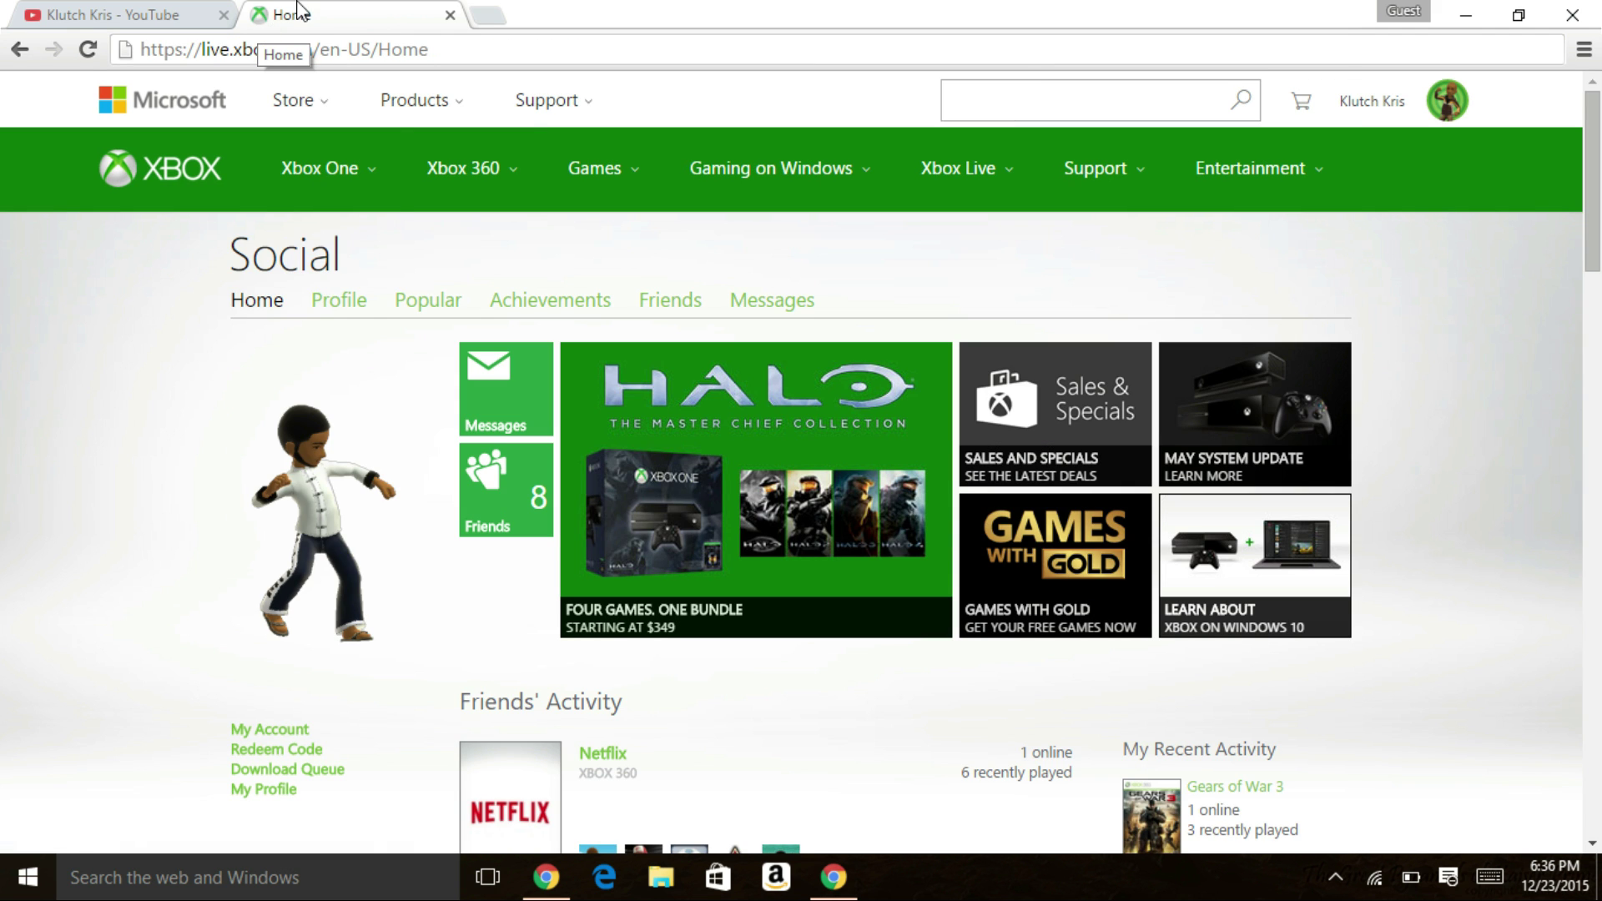
Go to the Friends page under Social, then to its Recent Players list.
{"action": "left_click", "coordinate": [678, 314]}
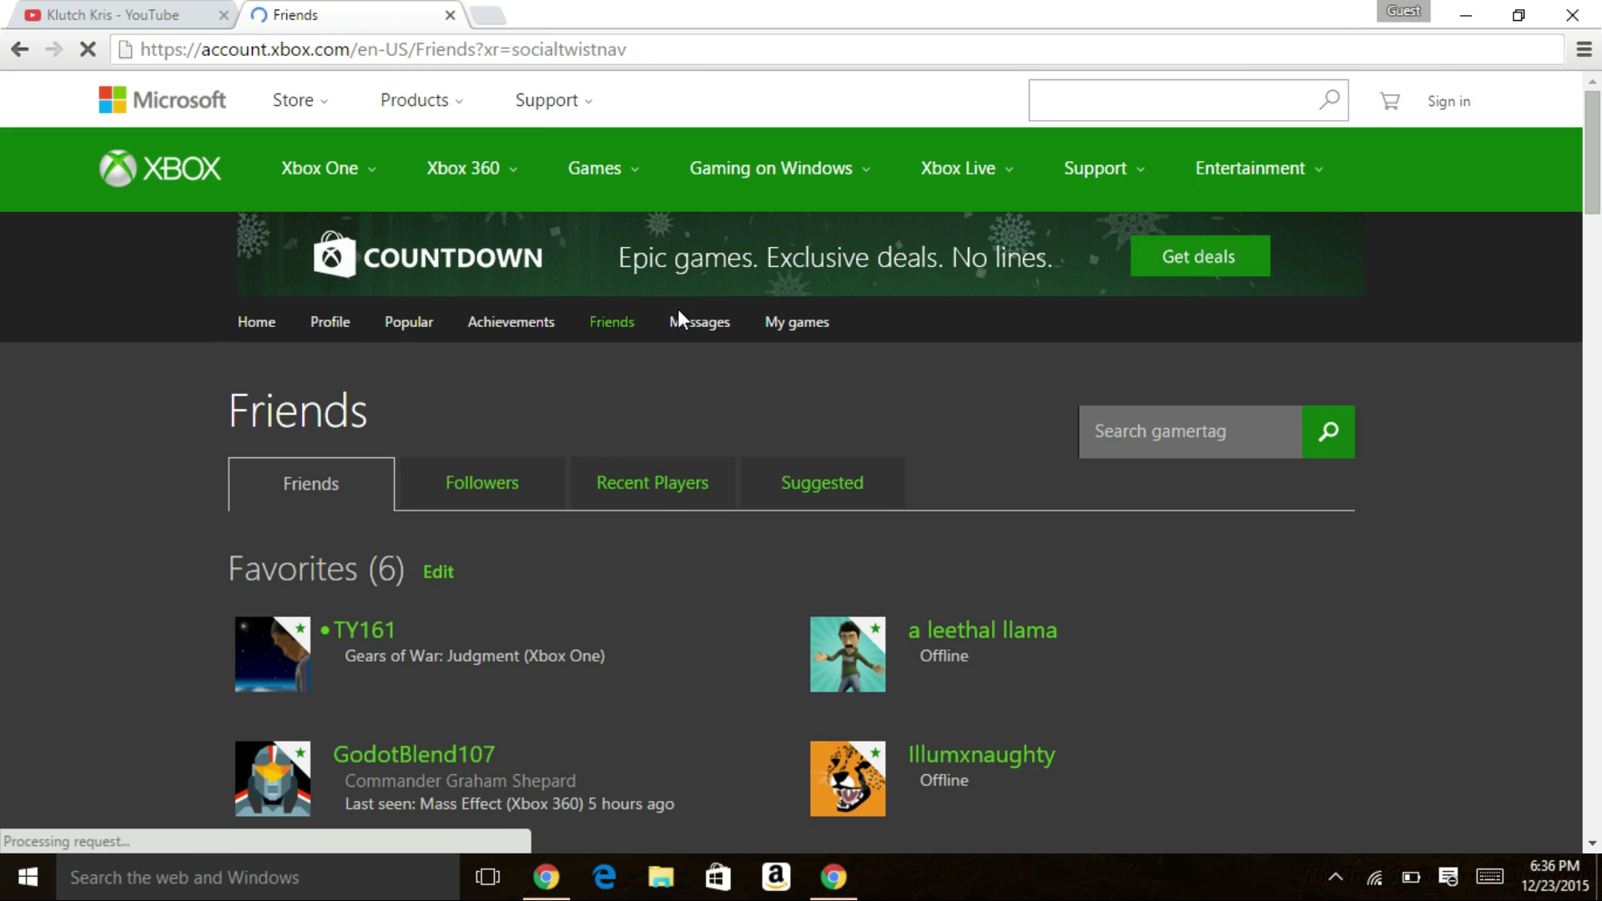
{"action": "left_click_drag", "start_coordinate": [1599, 151], "coordinate": [1596, 215]}
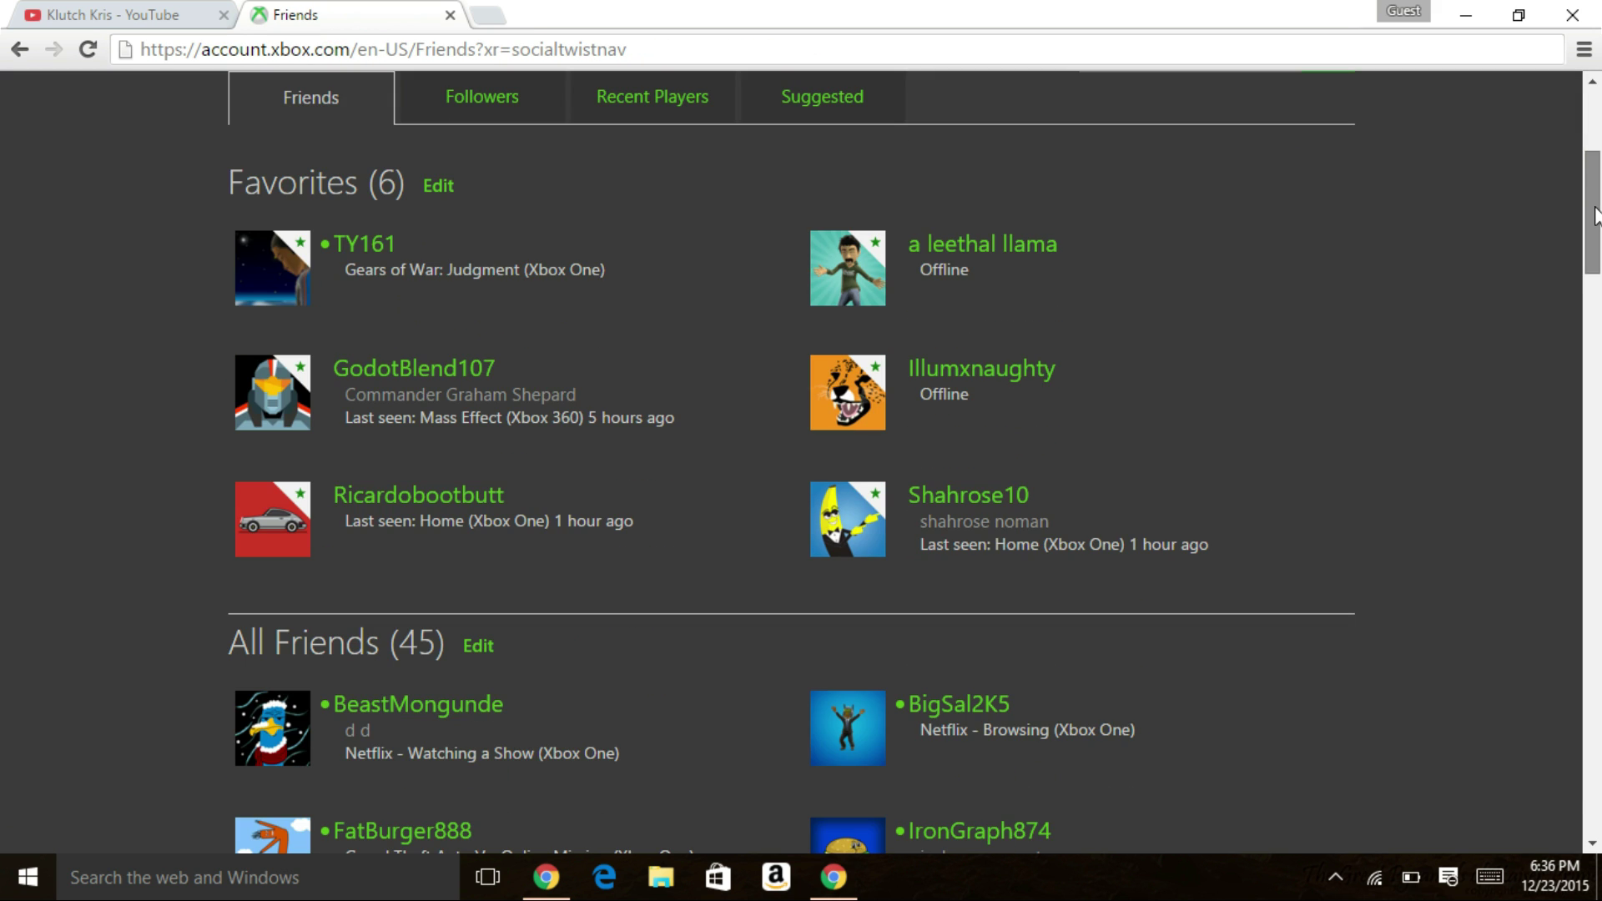
{"action": "mouse_move", "coordinate": [1596, 217]}
{"action": "left_mouse_down"}
{"action": "mouse_move", "coordinate": [1596, 241]}
{"action": "mouse_move", "coordinate": [1597, 188]}
{"action": "mouse_move", "coordinate": [1596, 742]}
{"action": "mouse_move", "coordinate": [1594, 295]}
{"action": "mouse_move", "coordinate": [1588, 588]}
{"action": "mouse_move", "coordinate": [1565, 159]}
{"action": "left_mouse_up"}
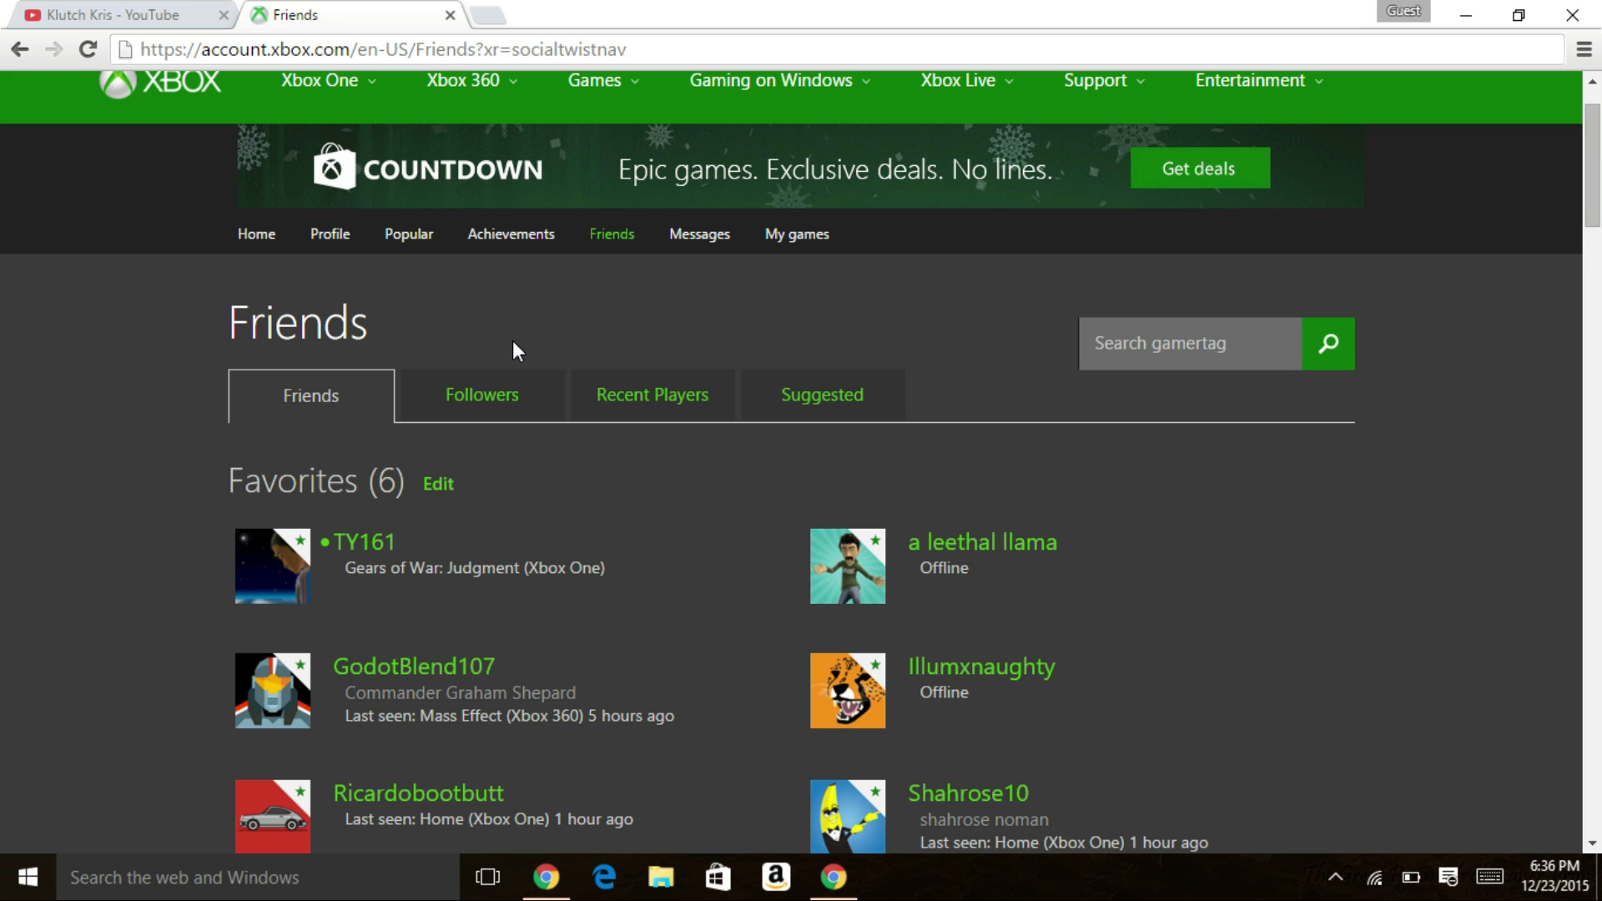
{"action": "left_click", "coordinate": [667, 399]}
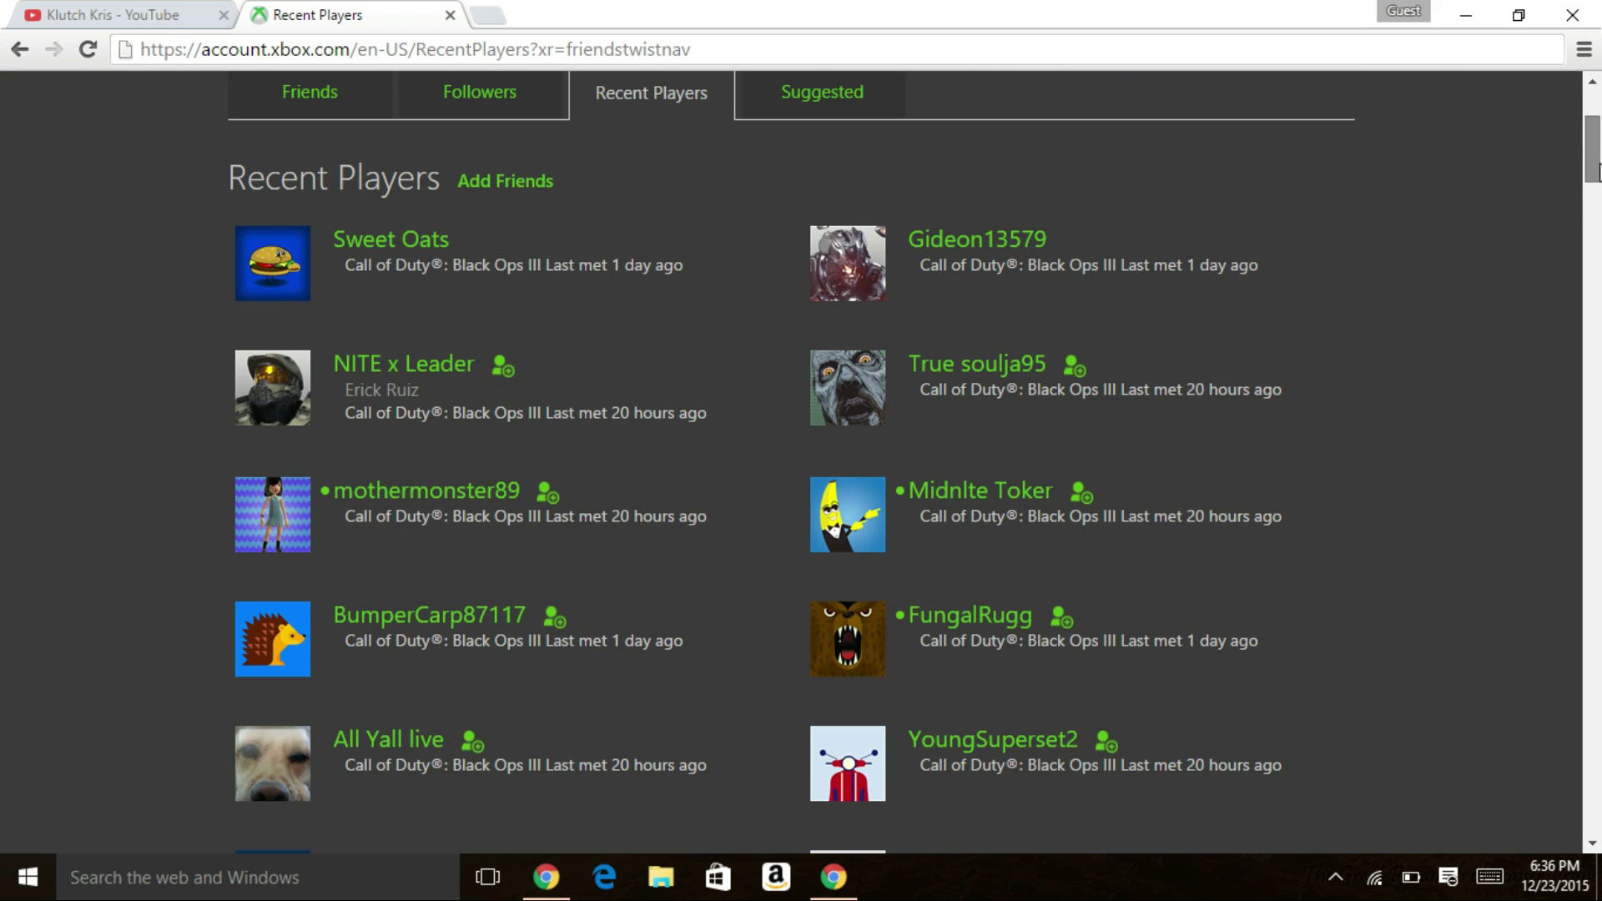
{"action": "left_click_drag", "start_coordinate": [1593, 125], "coordinate": [1598, 158]}
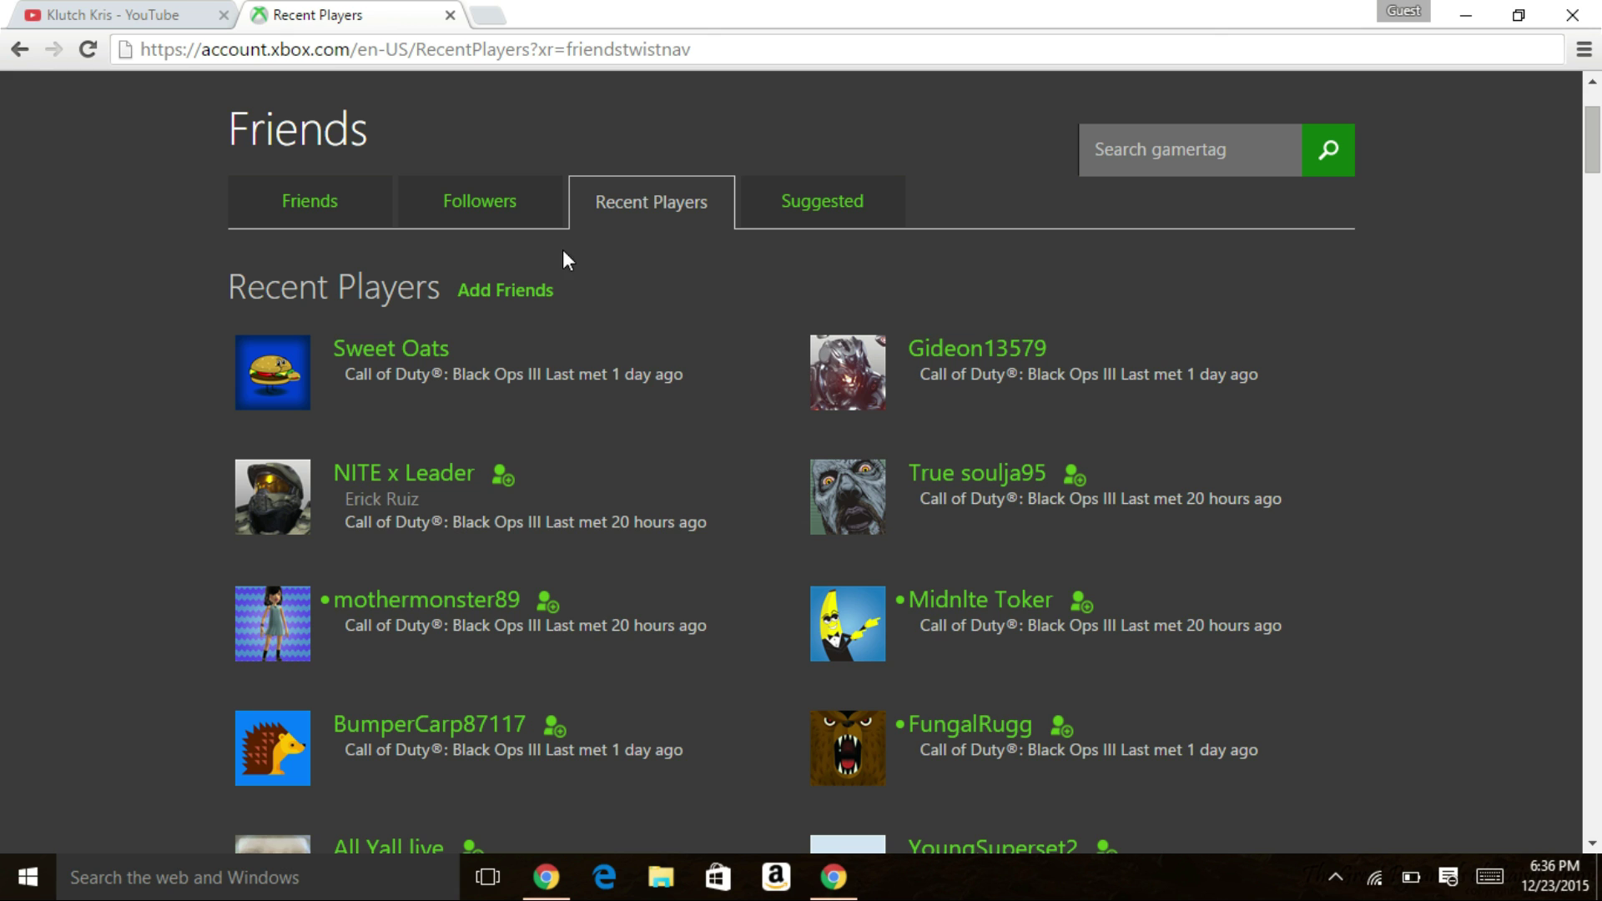
Switch the Recent Players list into add-friends mode.
{"action": "left_click", "coordinate": [531, 296]}
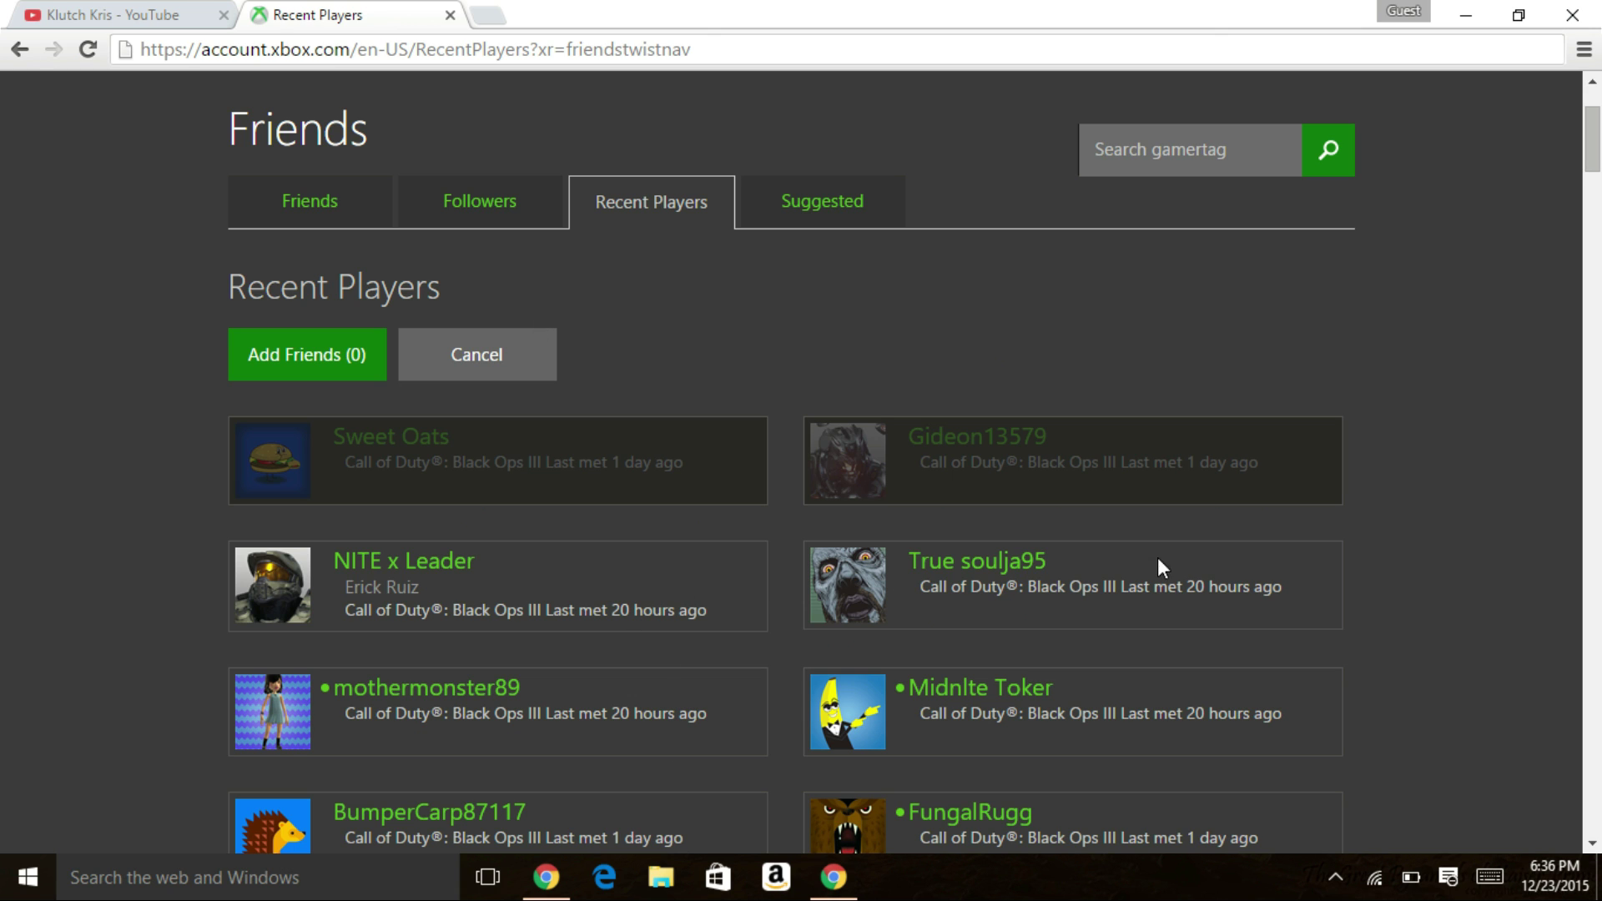
{"action": "left_click", "coordinate": [657, 591]}
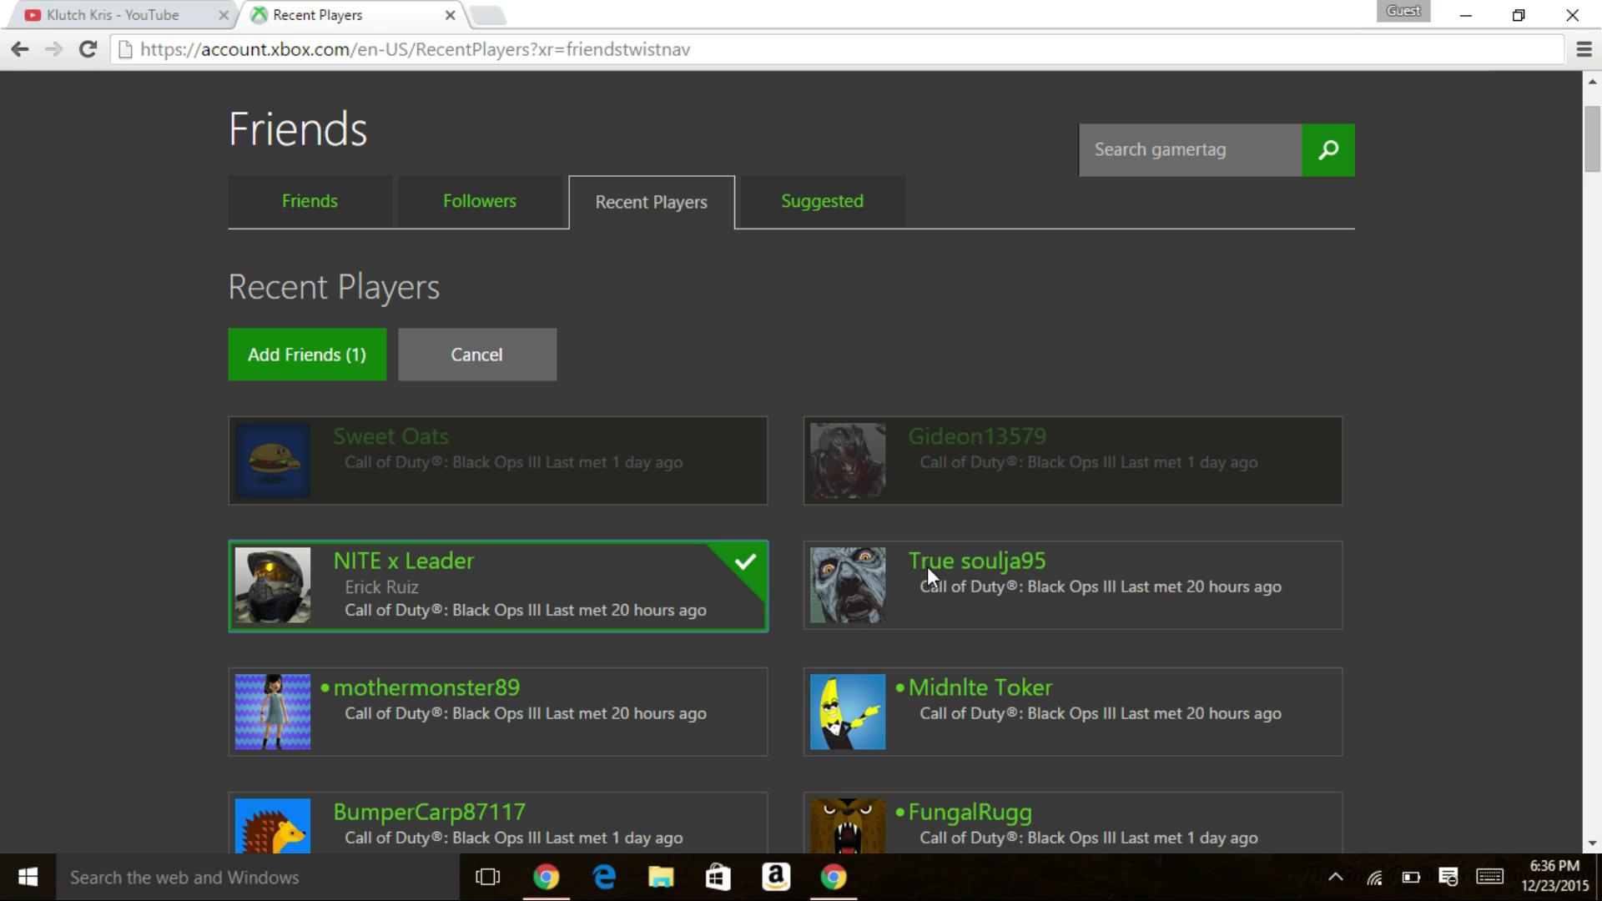
{"action": "left_click", "coordinate": [928, 567]}
{"action": "left_click", "coordinate": [636, 589]}
{"action": "left_click", "coordinate": [863, 574]}
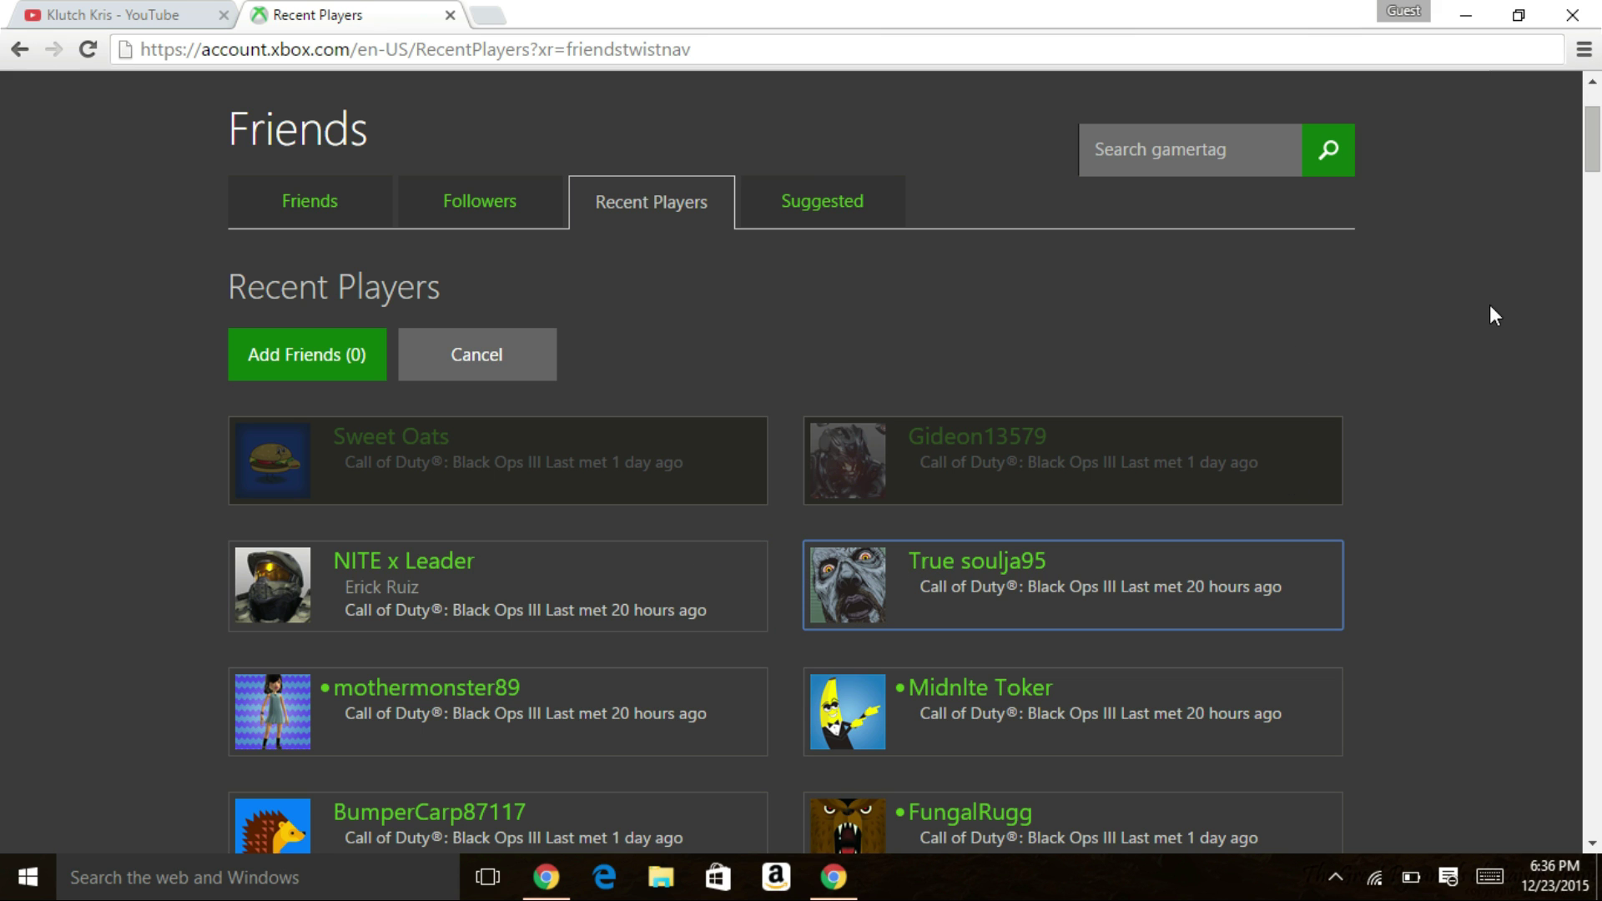
{"action": "left_click_drag", "start_coordinate": [1593, 135], "coordinate": [1595, 153]}
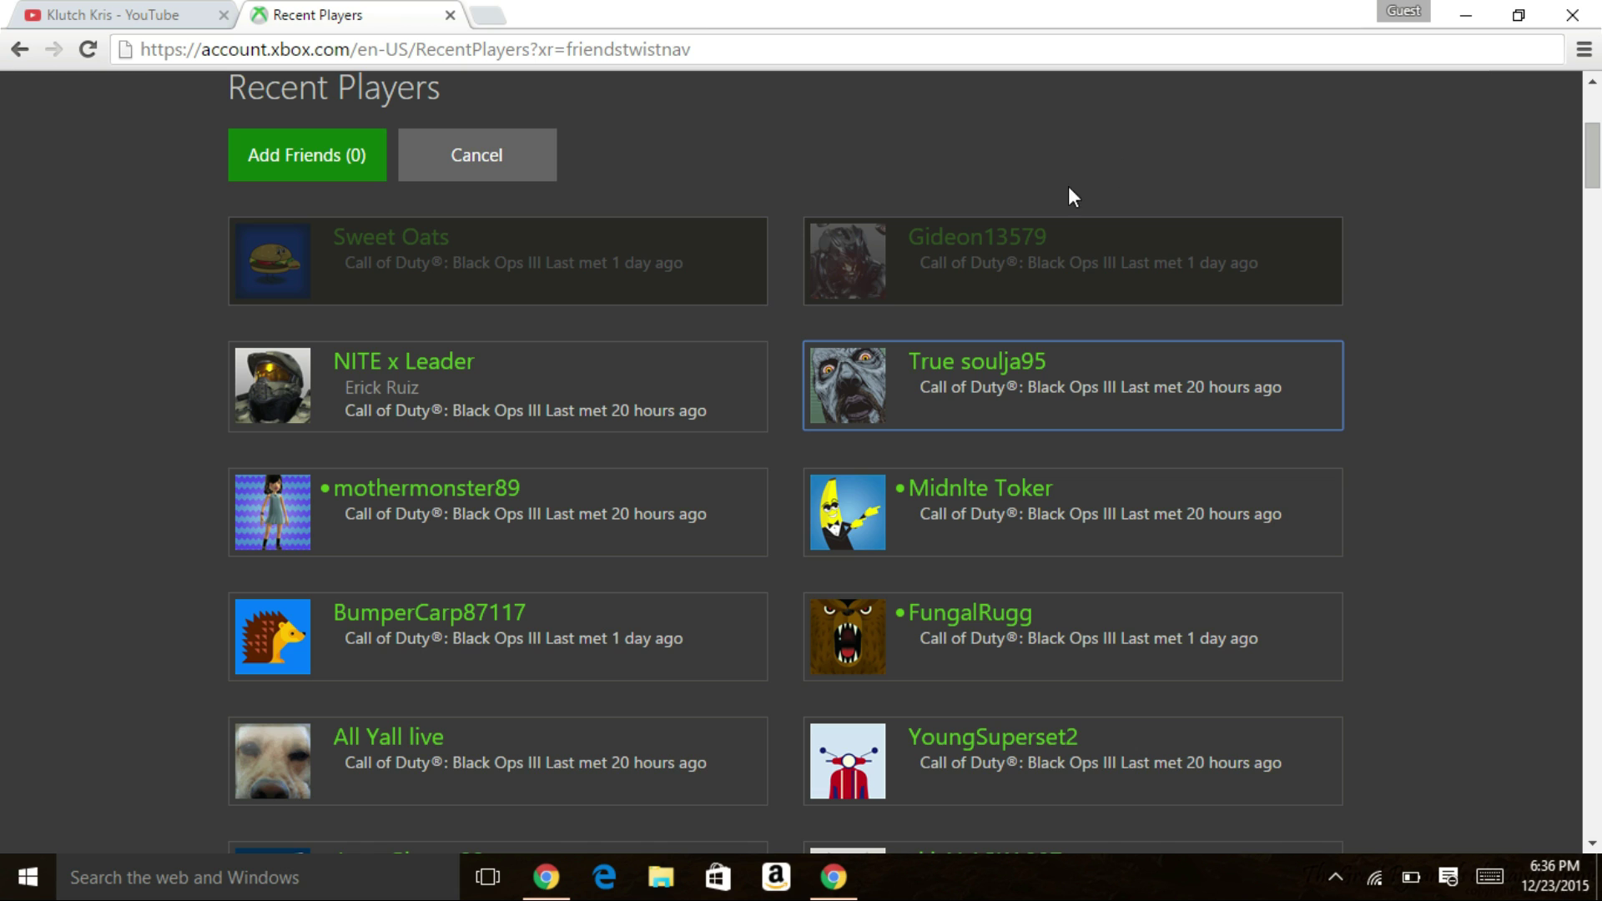
{"action": "left_click", "coordinate": [600, 378]}
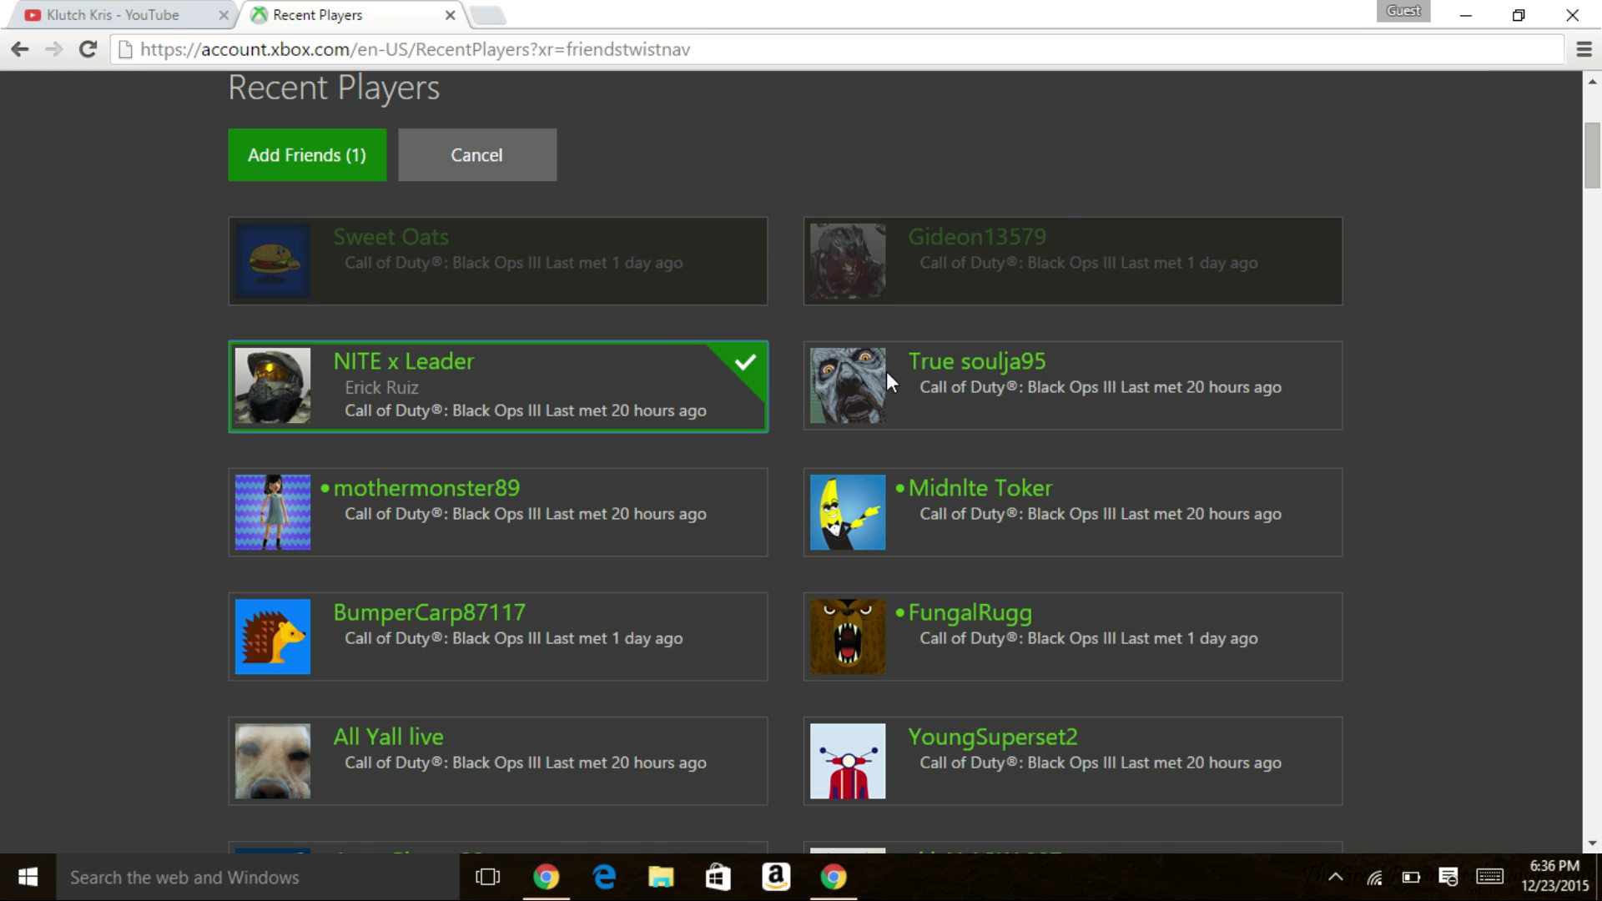
{"action": "left_click", "coordinate": [932, 374]}
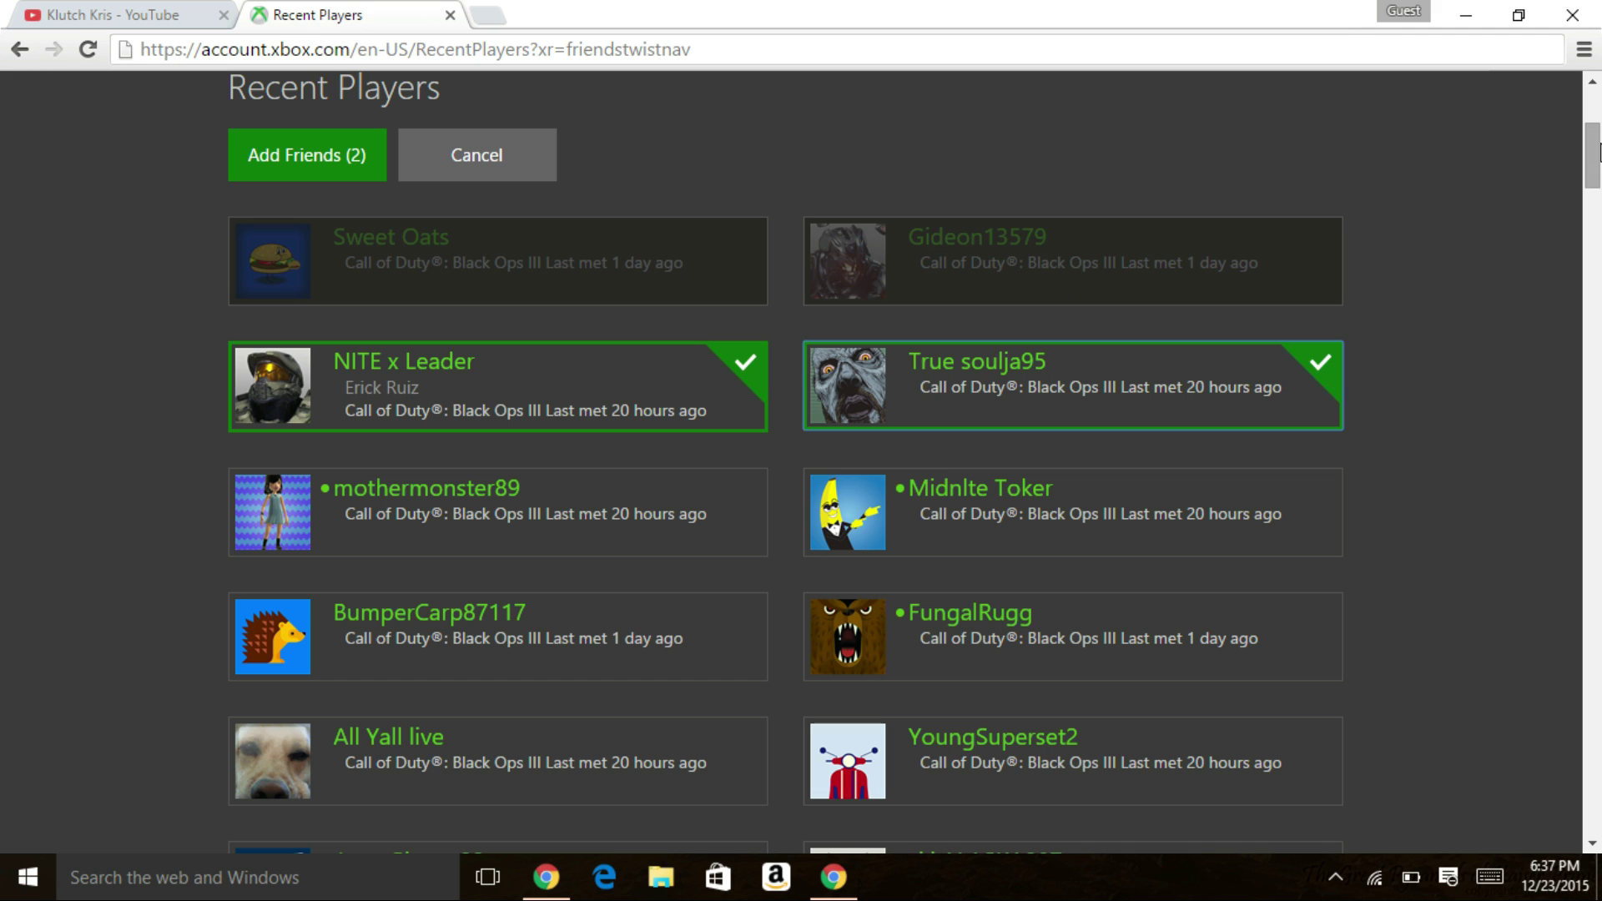
{"action": "left_click_drag", "start_coordinate": [1594, 156], "coordinate": [1599, 173]}
{"action": "scroll", "coordinate": [1598, 173], "scroll_direction": "up", "scroll_amount": 3}
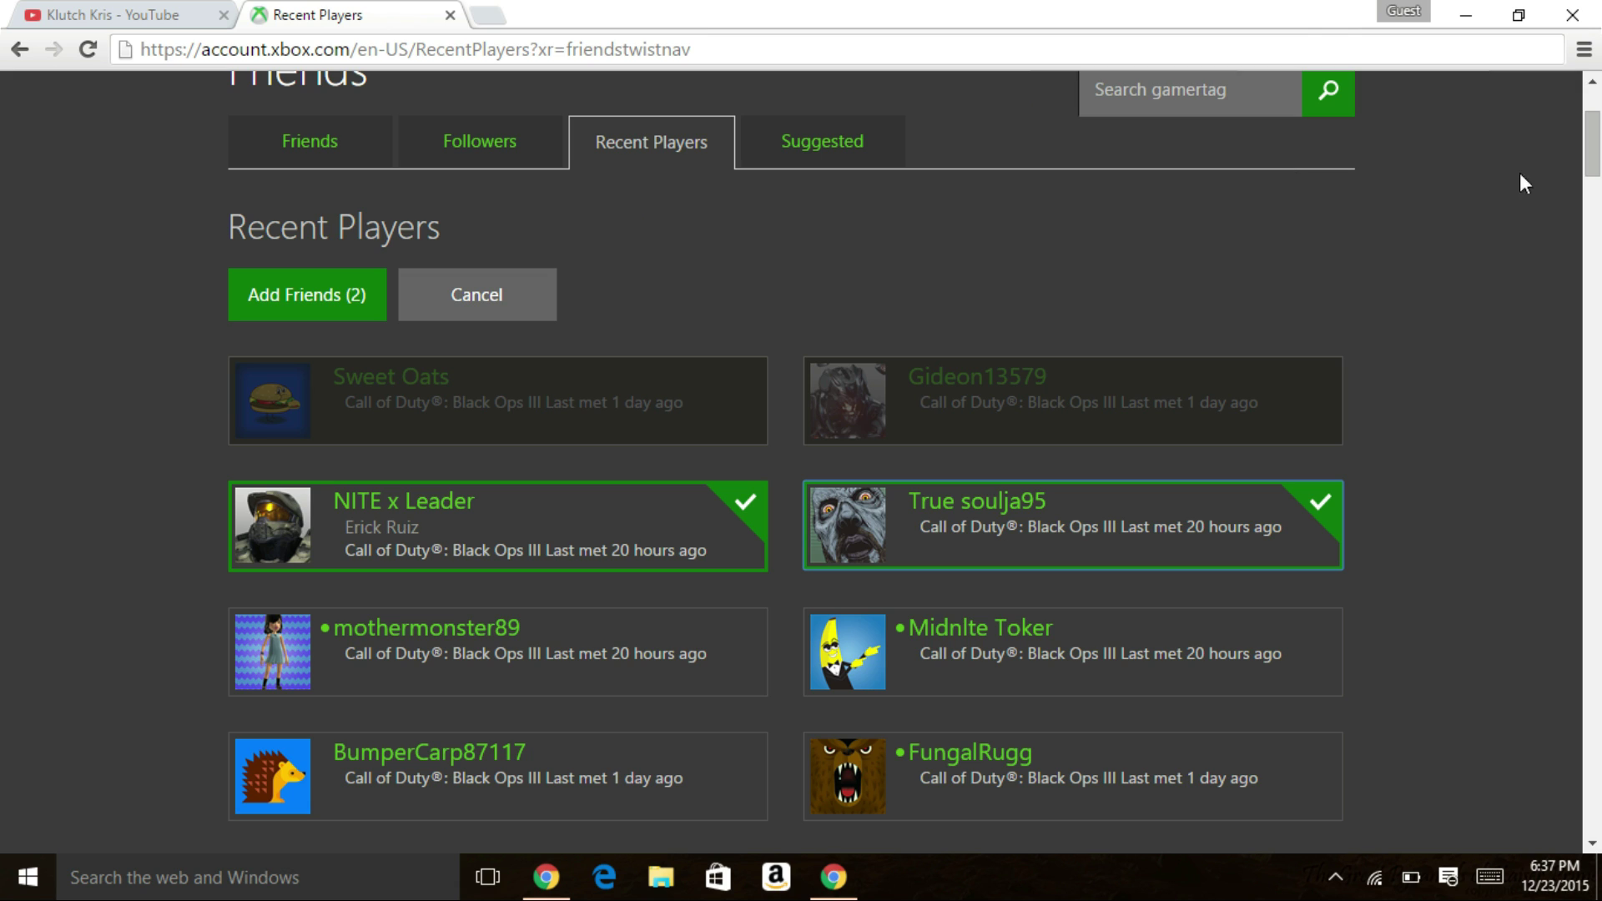
{"action": "left_click", "coordinate": [673, 625]}
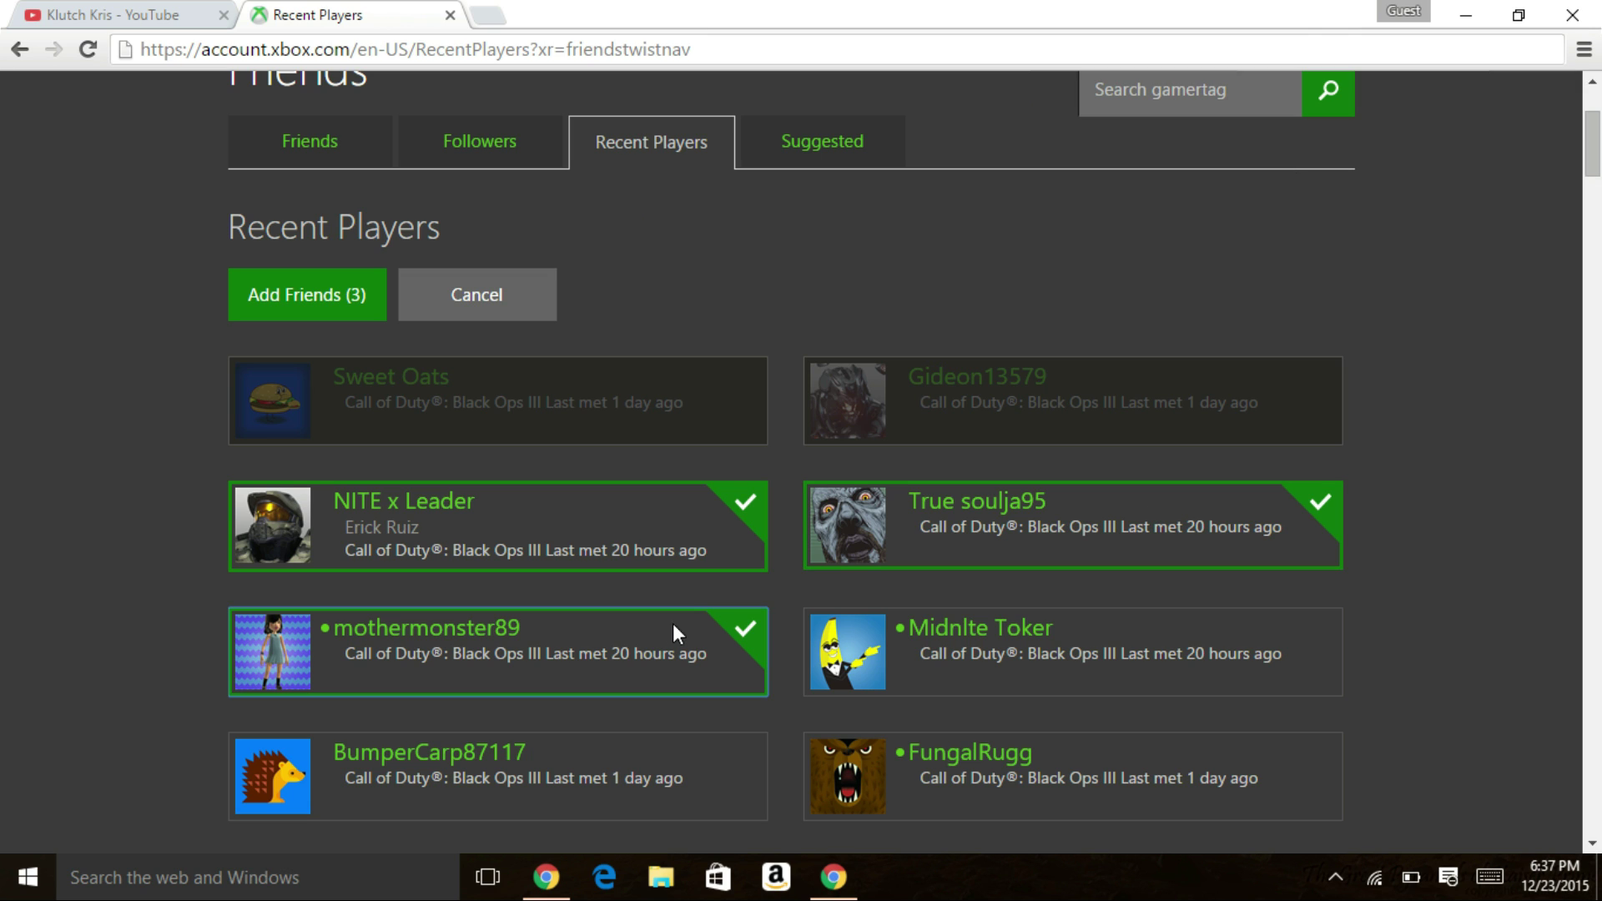
{"action": "left_click", "coordinate": [939, 645]}
{"action": "left_click", "coordinate": [647, 687]}
{"action": "left_click", "coordinate": [937, 665]}
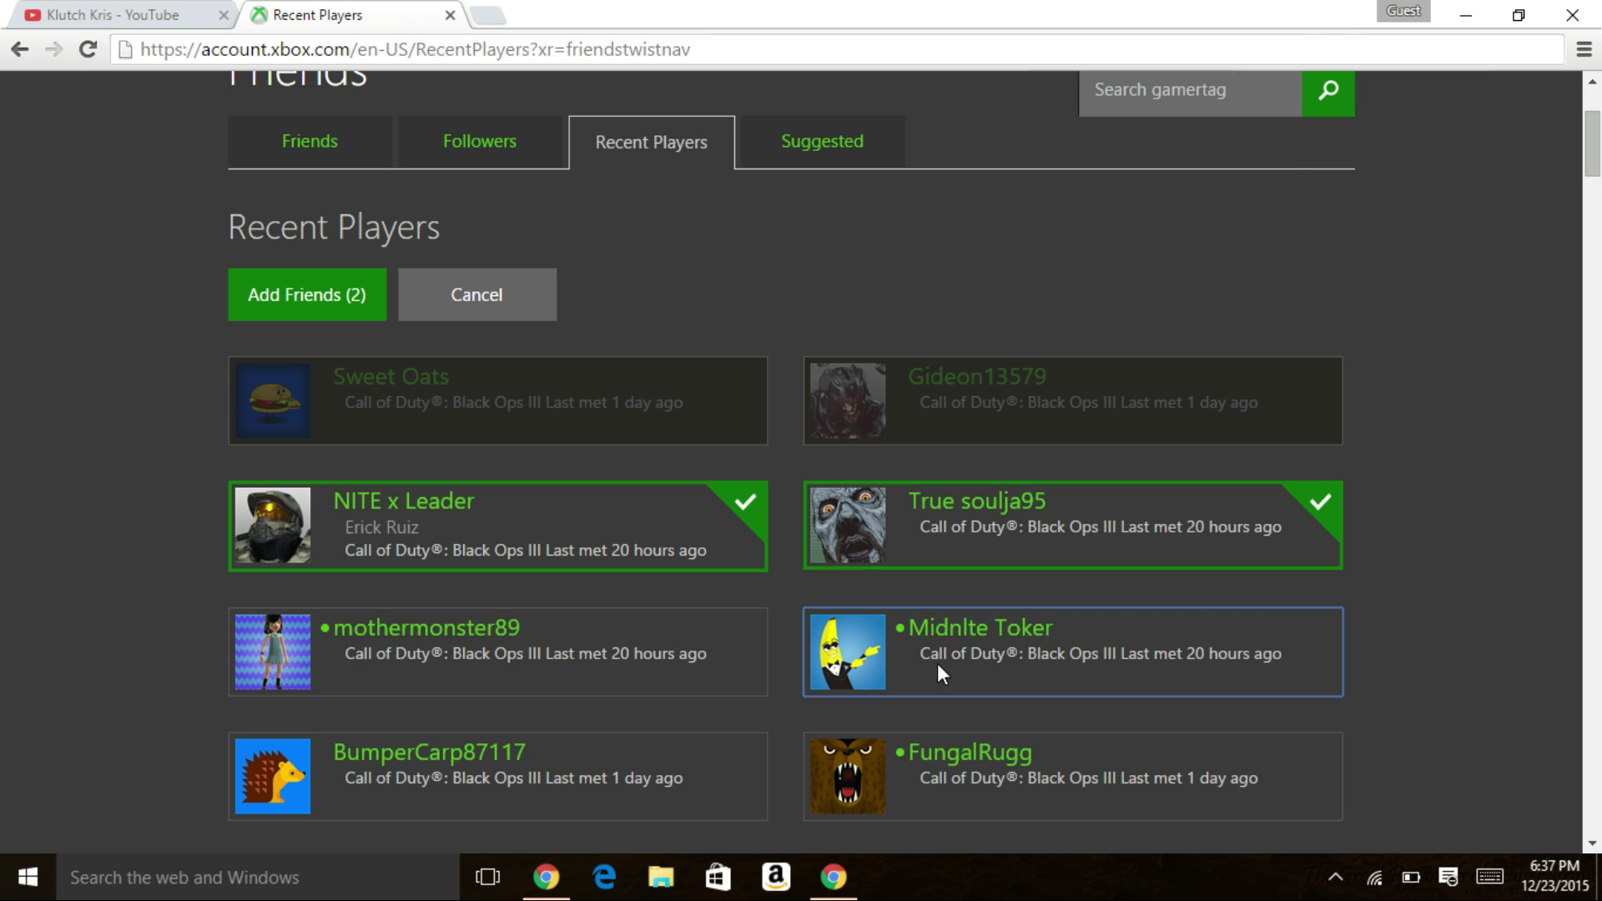
{"action": "scroll", "coordinate": [802, 501], "scroll_direction": "down", "scroll_amount": 1}
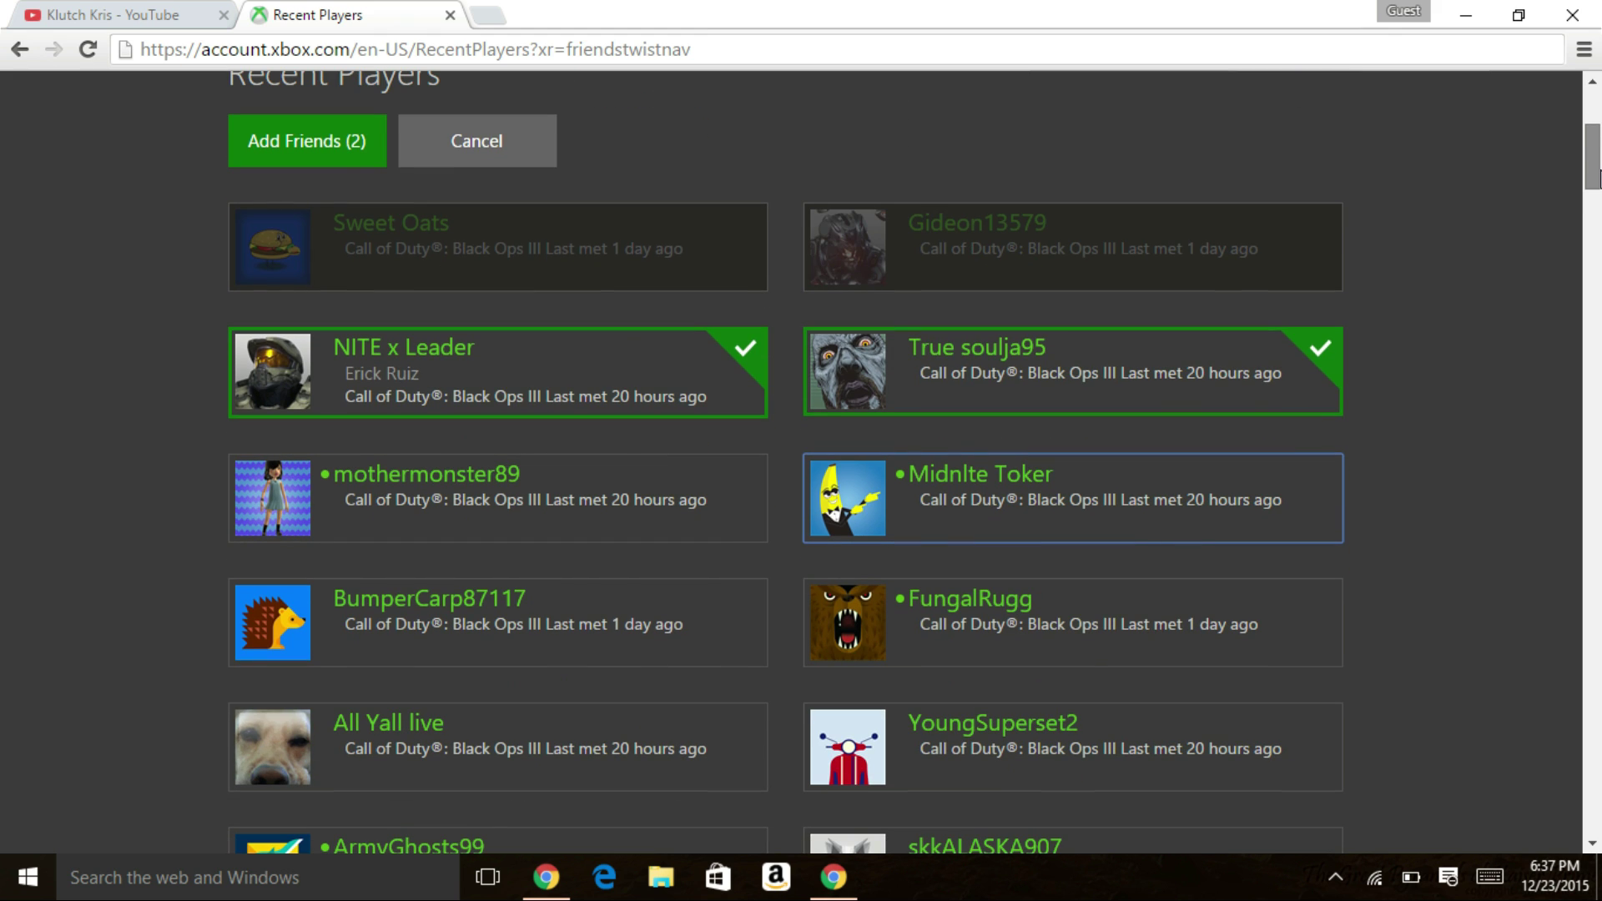
{"action": "scroll", "coordinate": [792, 191], "scroll_direction": "up", "scroll_amount": 1}
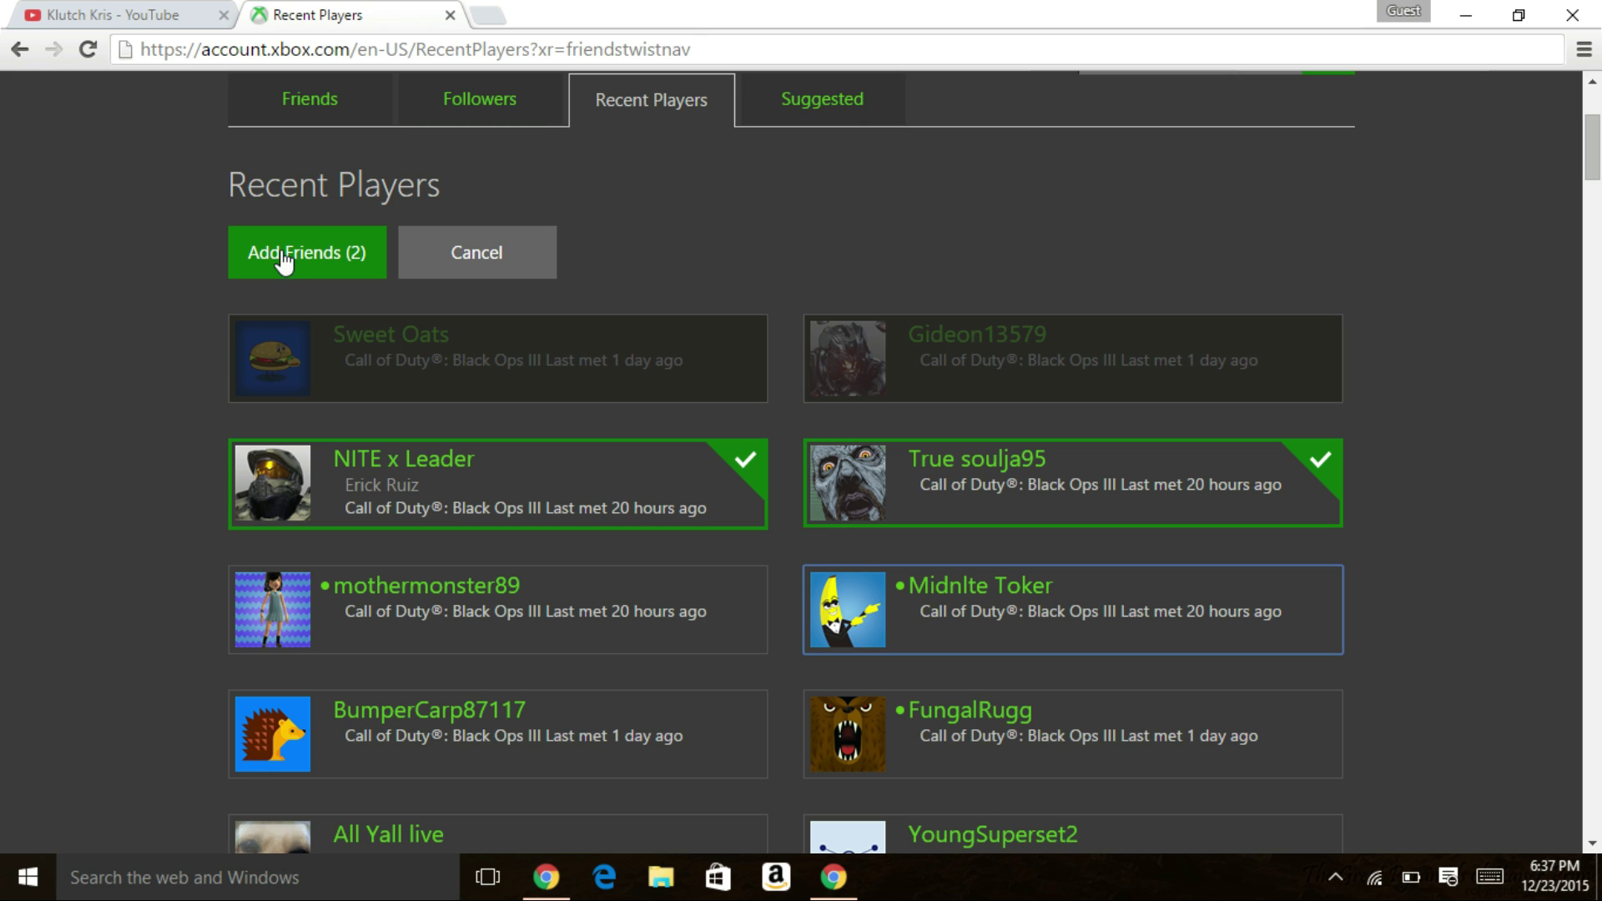
{"action": "left_click", "coordinate": [314, 259]}
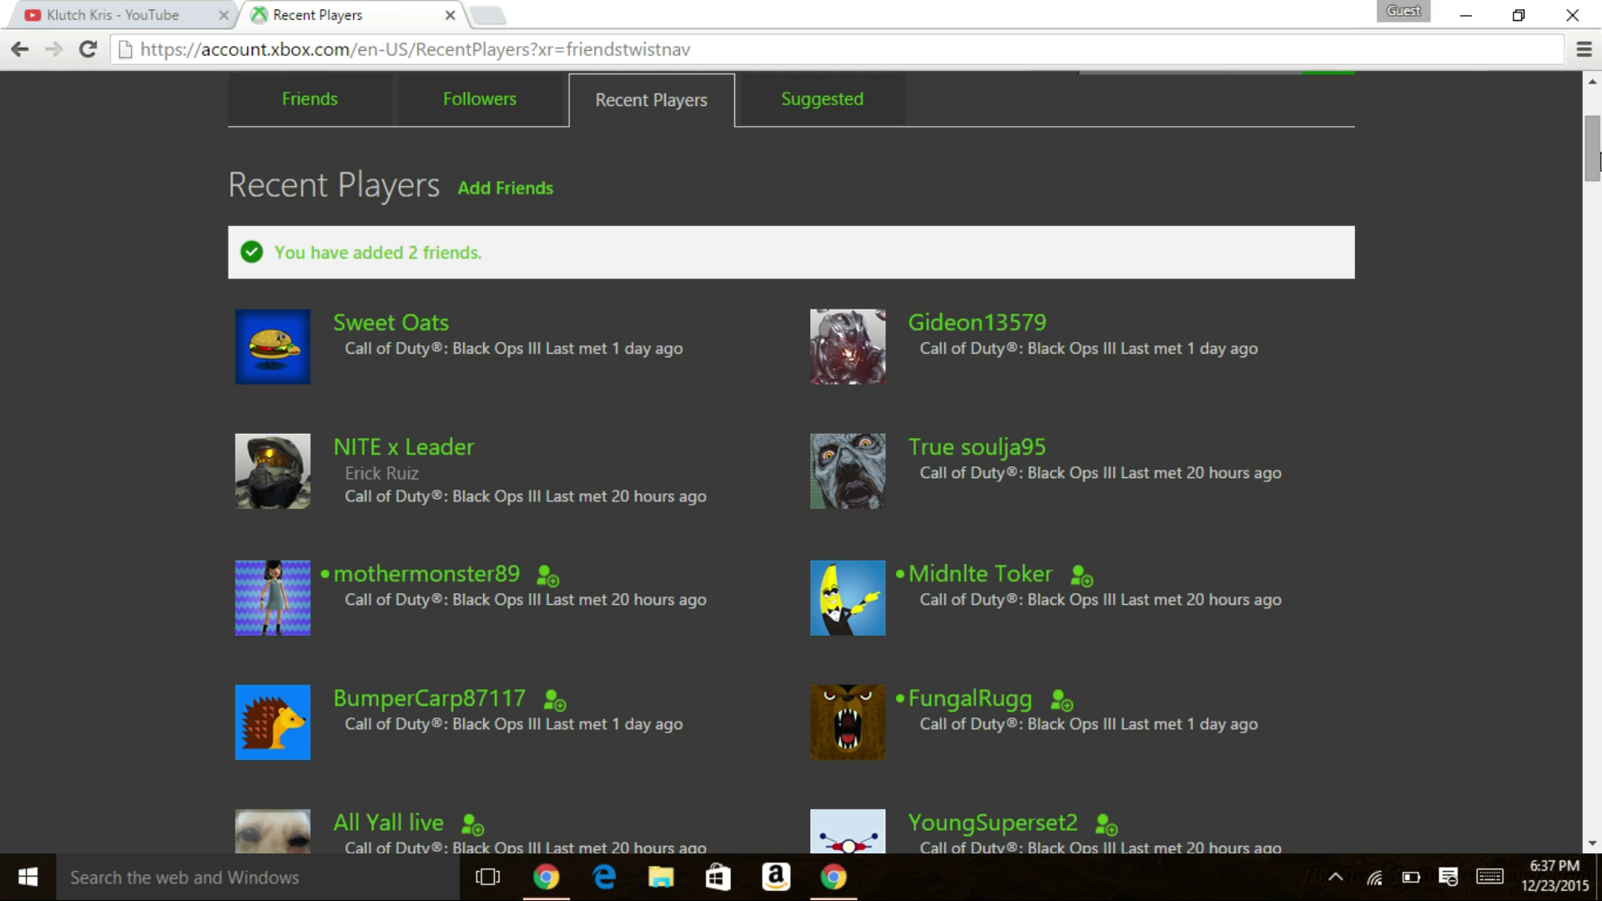
{"action": "scroll", "coordinate": [1593, 156], "scroll_direction": "up", "scroll_amount": 3}
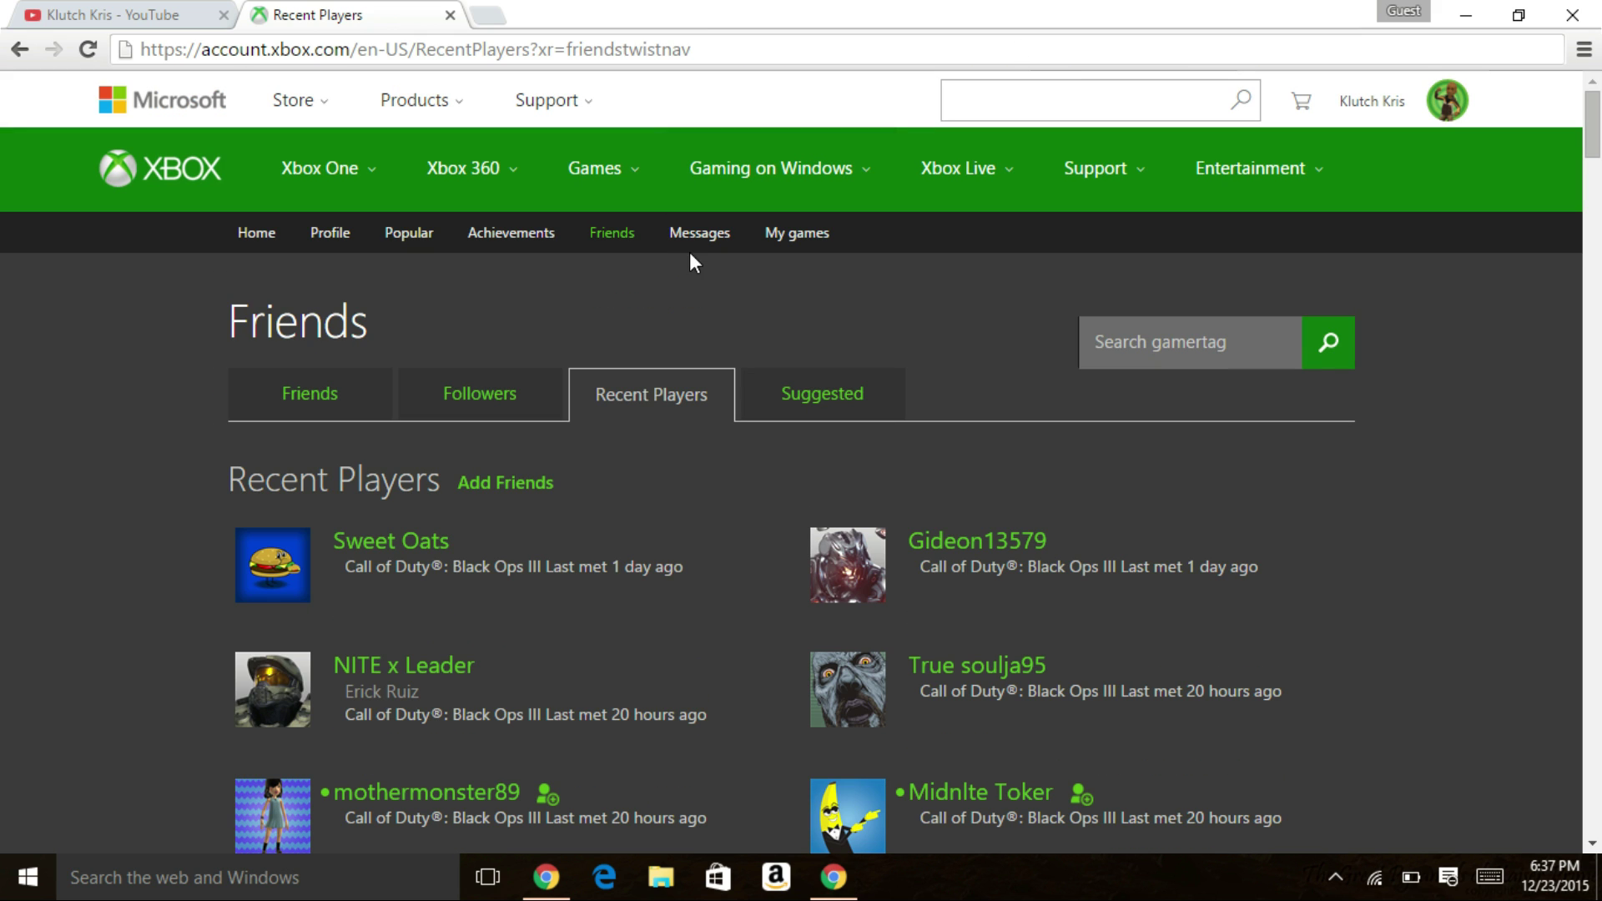
{"action": "left_click", "coordinate": [699, 233]}
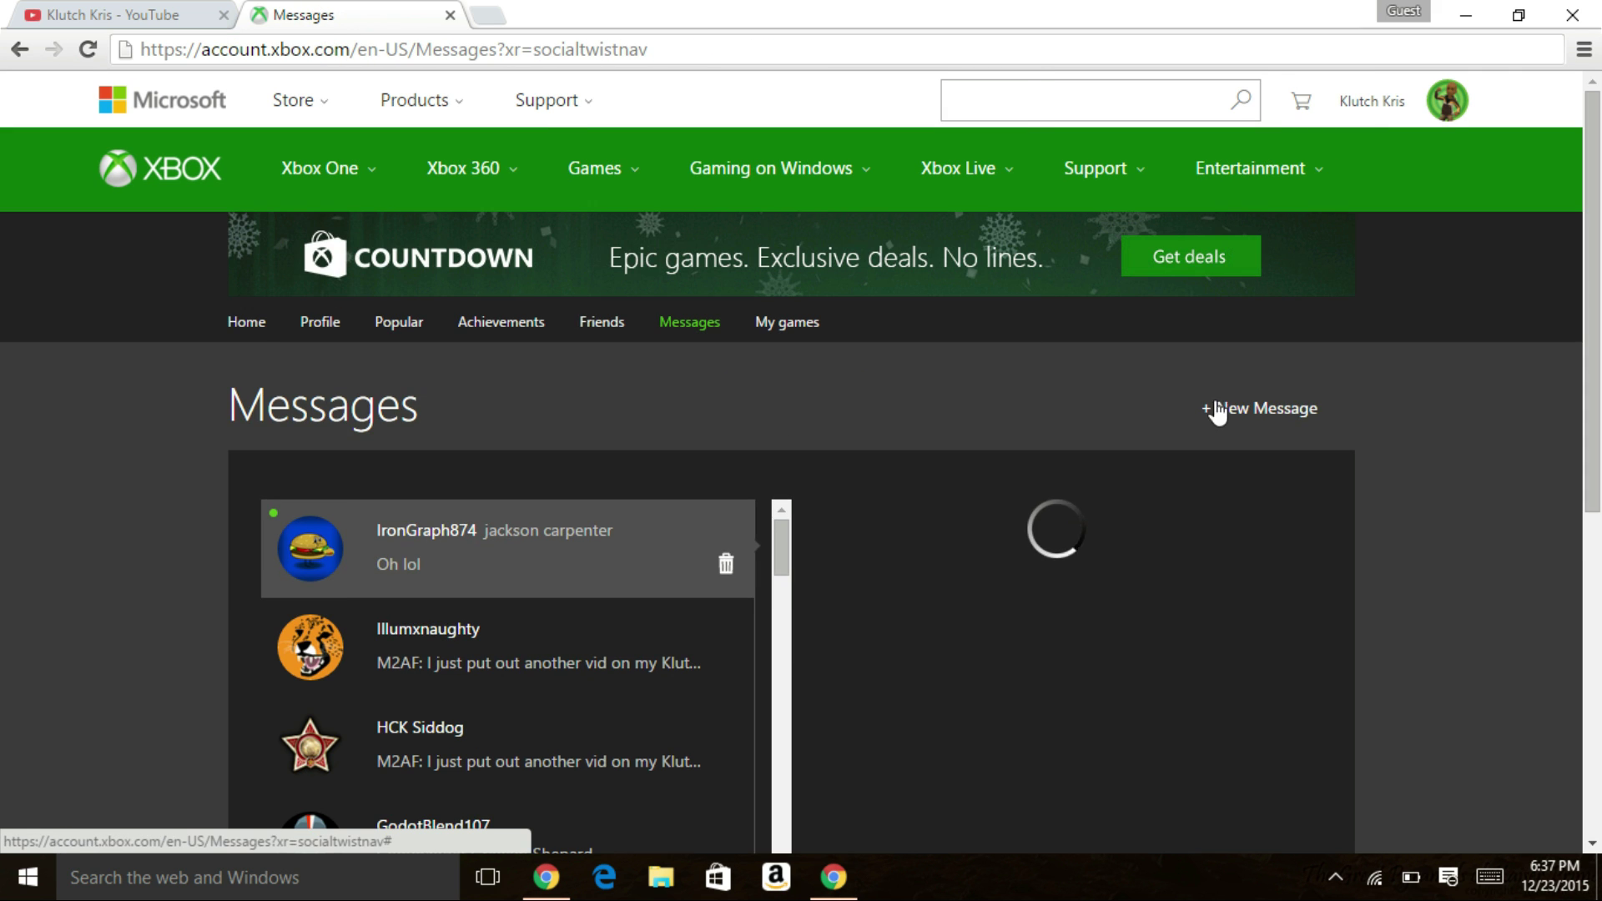
Start a New Message, then close the To: friend picker without adding recipients.
{"action": "left_click", "coordinate": [1219, 413]}
{"action": "left_click", "coordinate": [789, 362]}
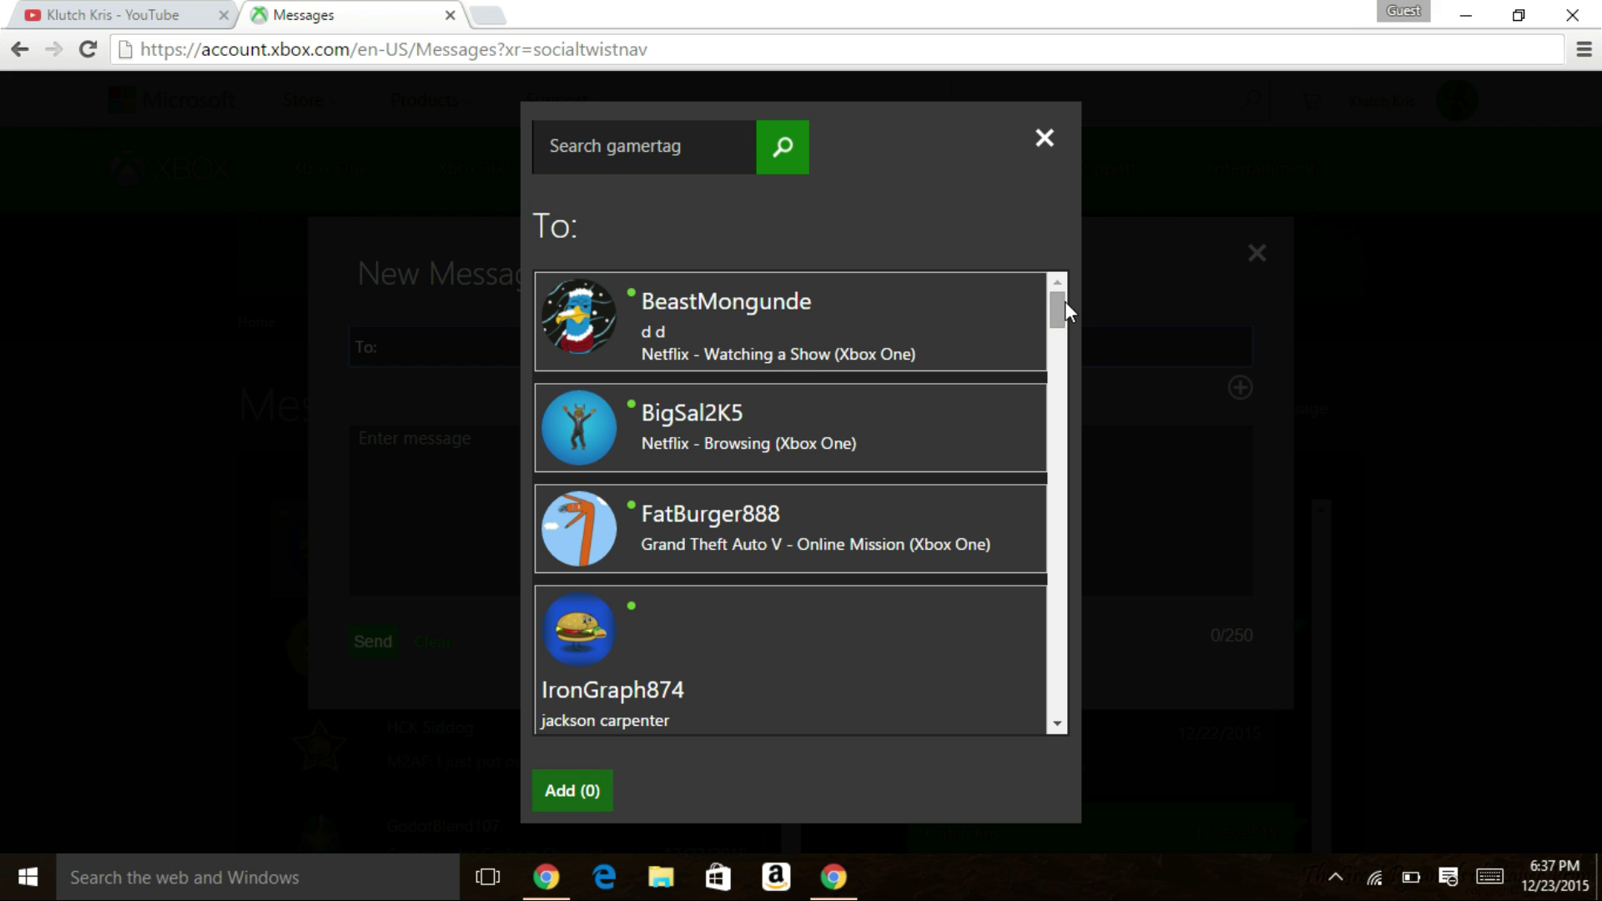
{"action": "mouse_move", "coordinate": [1066, 303]}
{"action": "left_mouse_down"}
{"action": "mouse_move", "coordinate": [1068, 670]}
{"action": "mouse_move", "coordinate": [1058, 589]}
{"action": "left_mouse_up"}
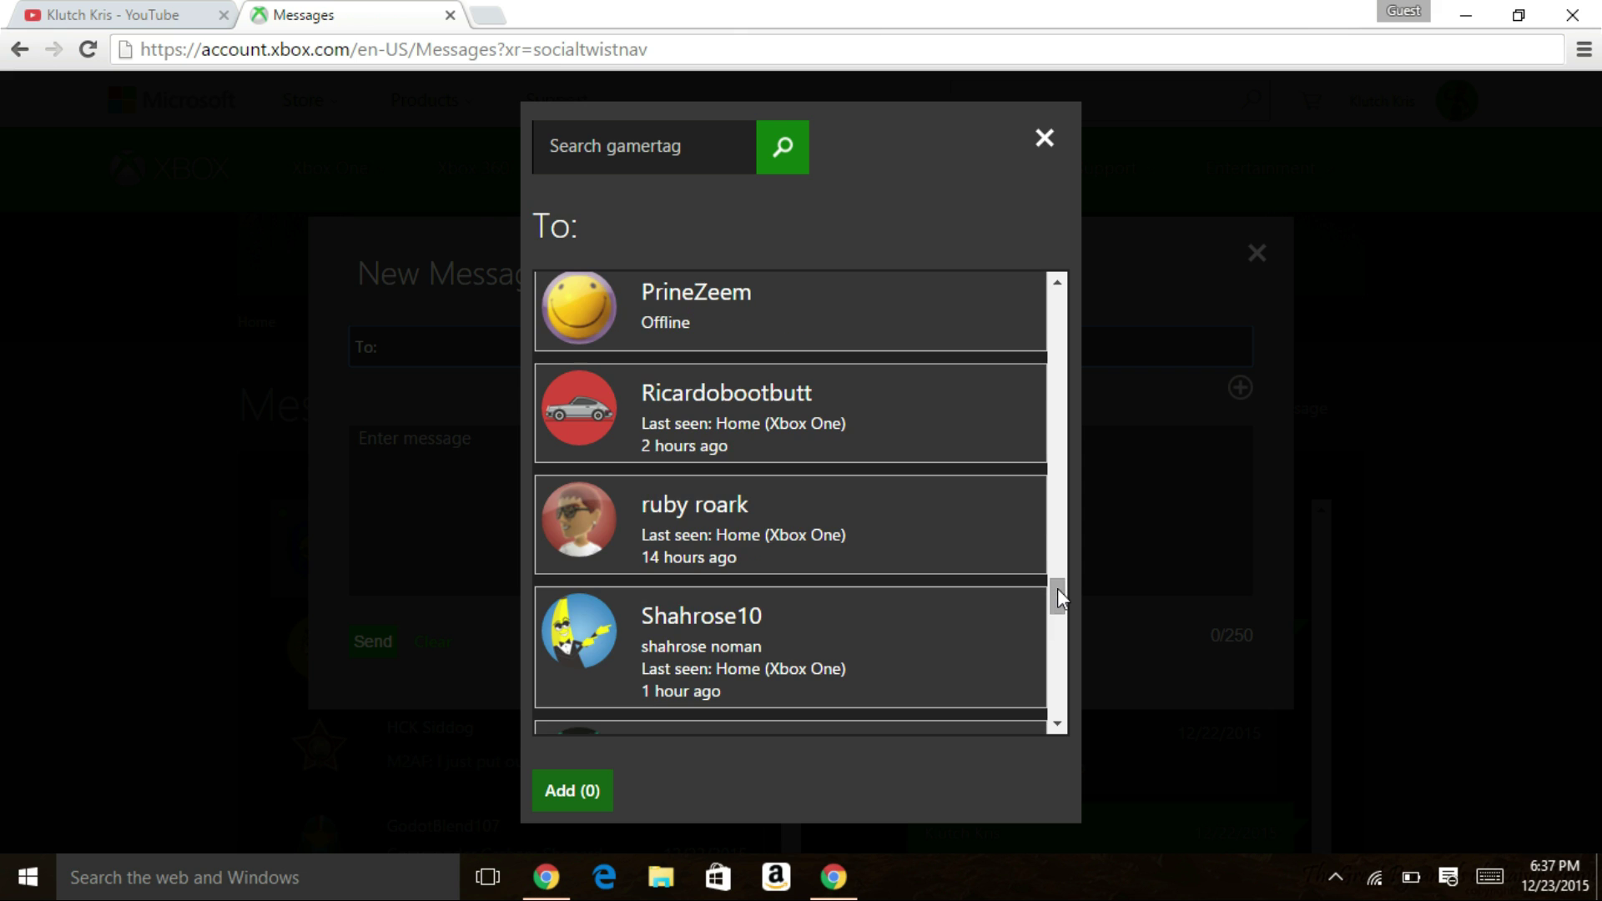
{"action": "left_click", "coordinate": [1045, 139]}
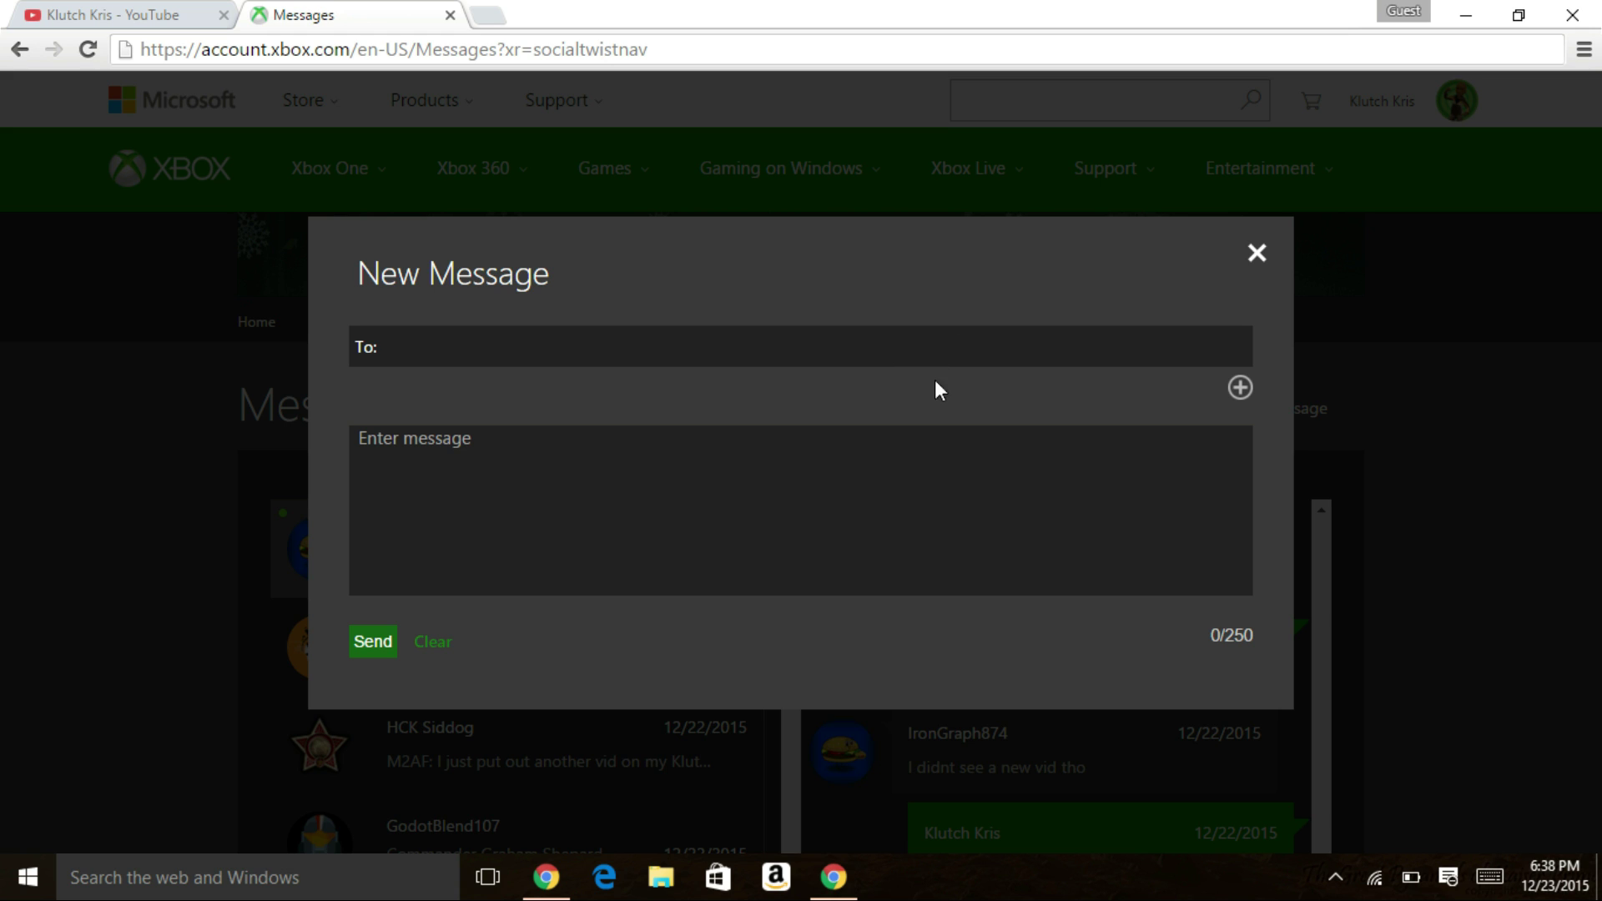
Type test text in the message body, then select and copy it.
{"action": "left_click", "coordinate": [928, 435]}
{"action": "type", "text": "ksdfgjksdf;gdslkflk;d"}
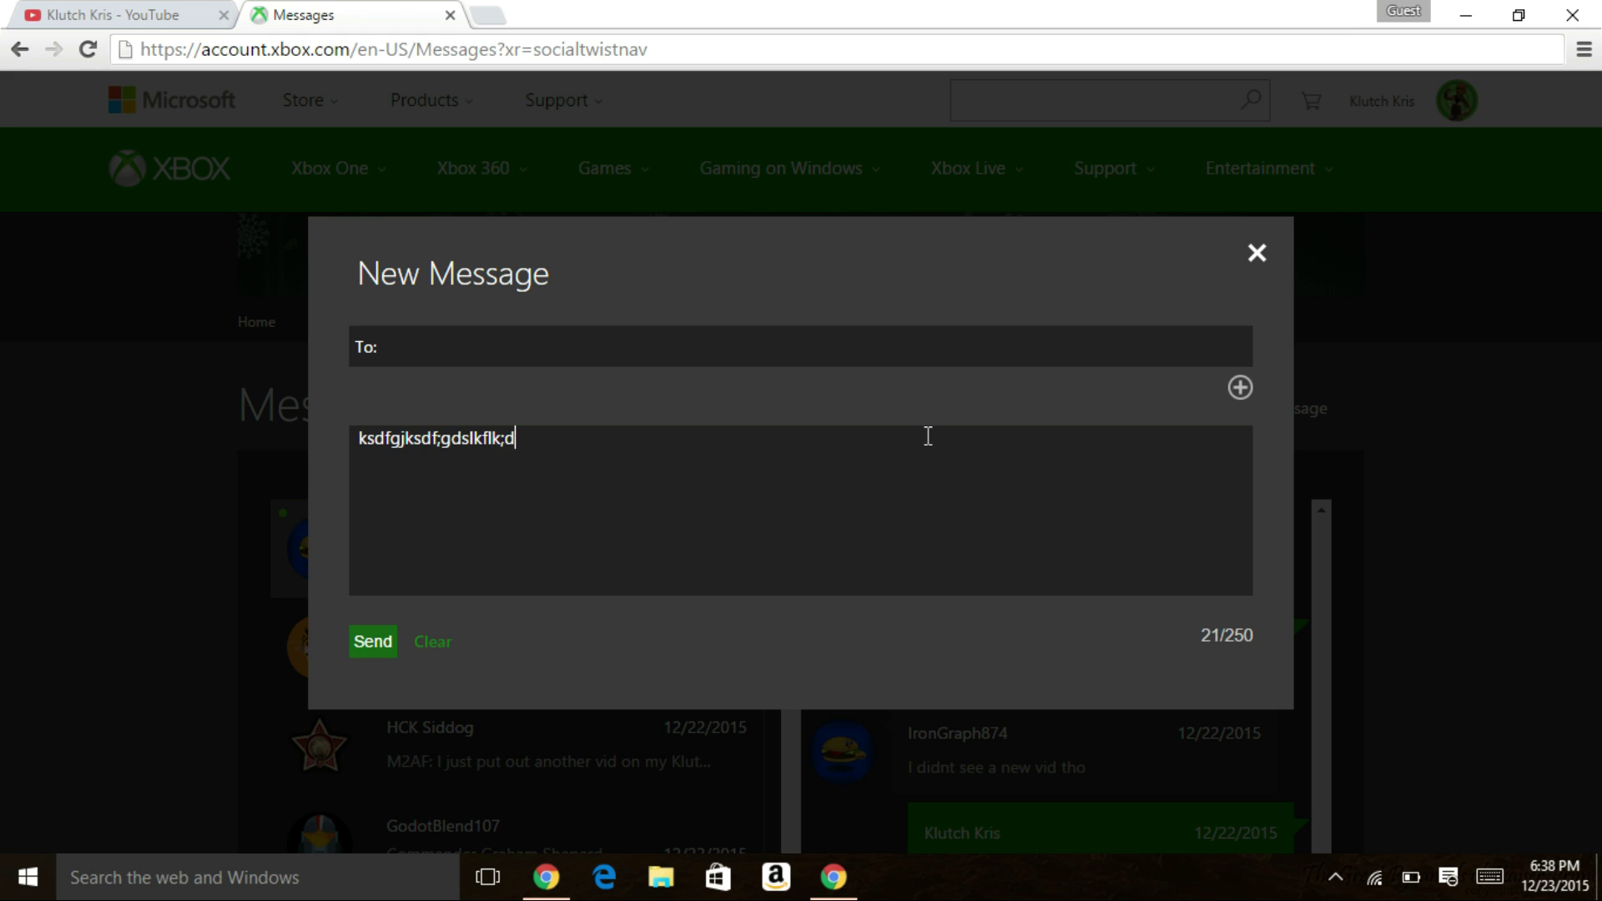
{"action": "type", "text": "s"}
{"action": "left_click_drag", "start_coordinate": [561, 447], "coordinate": [347, 431]}
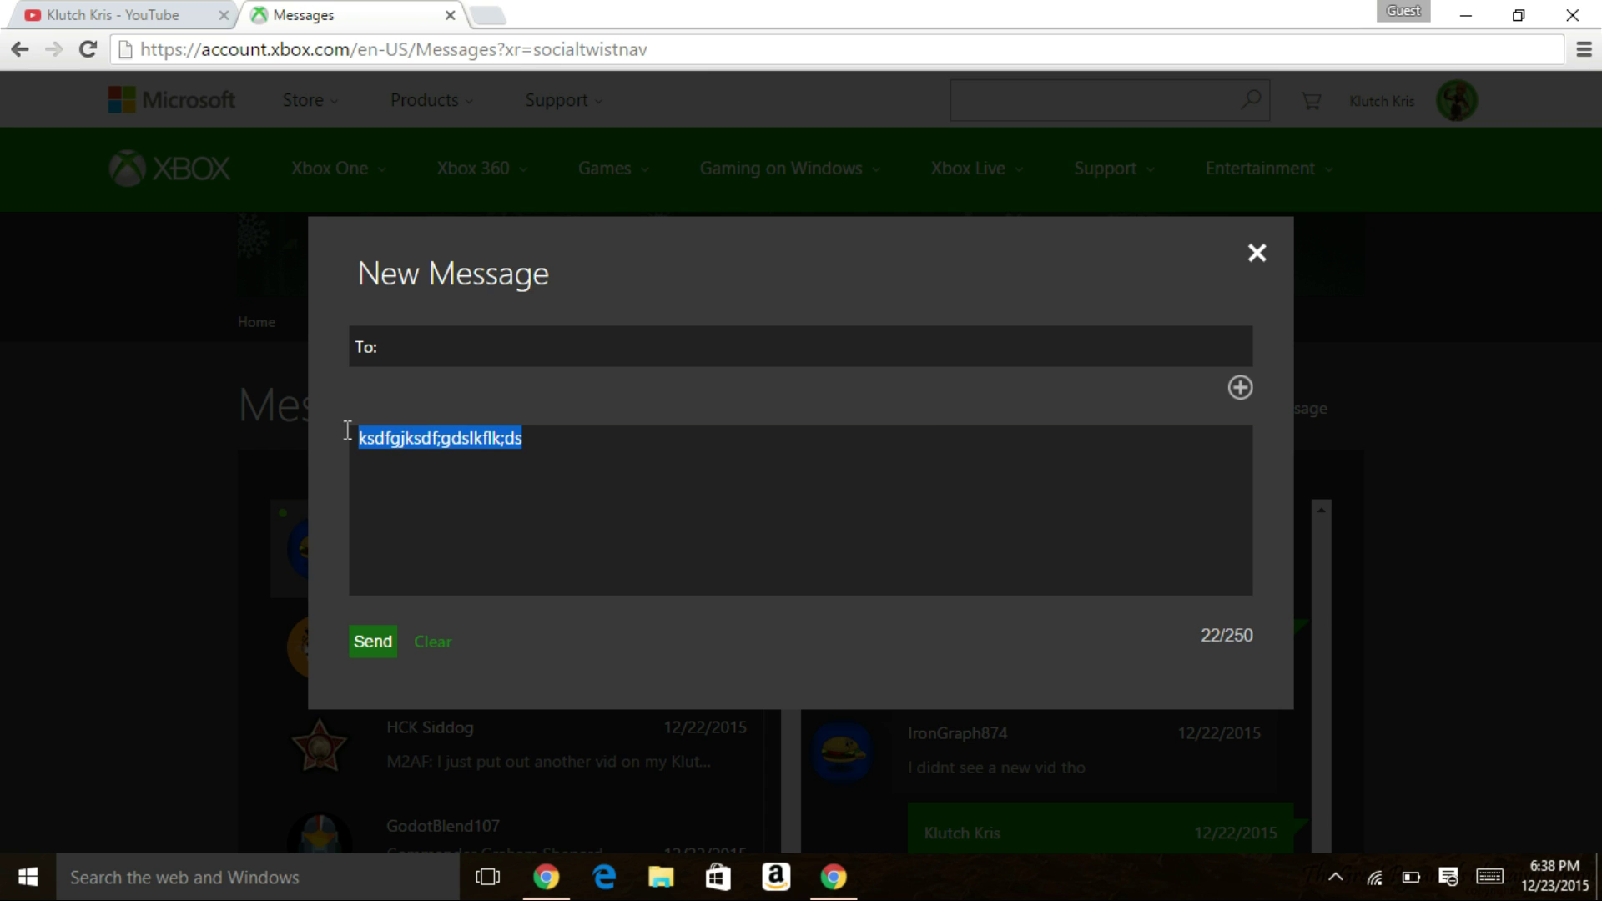
{"action": "right_click", "coordinate": [412, 452]}
{"action": "left_click", "coordinate": [465, 503]}
{"action": "left_click", "coordinate": [639, 463]}
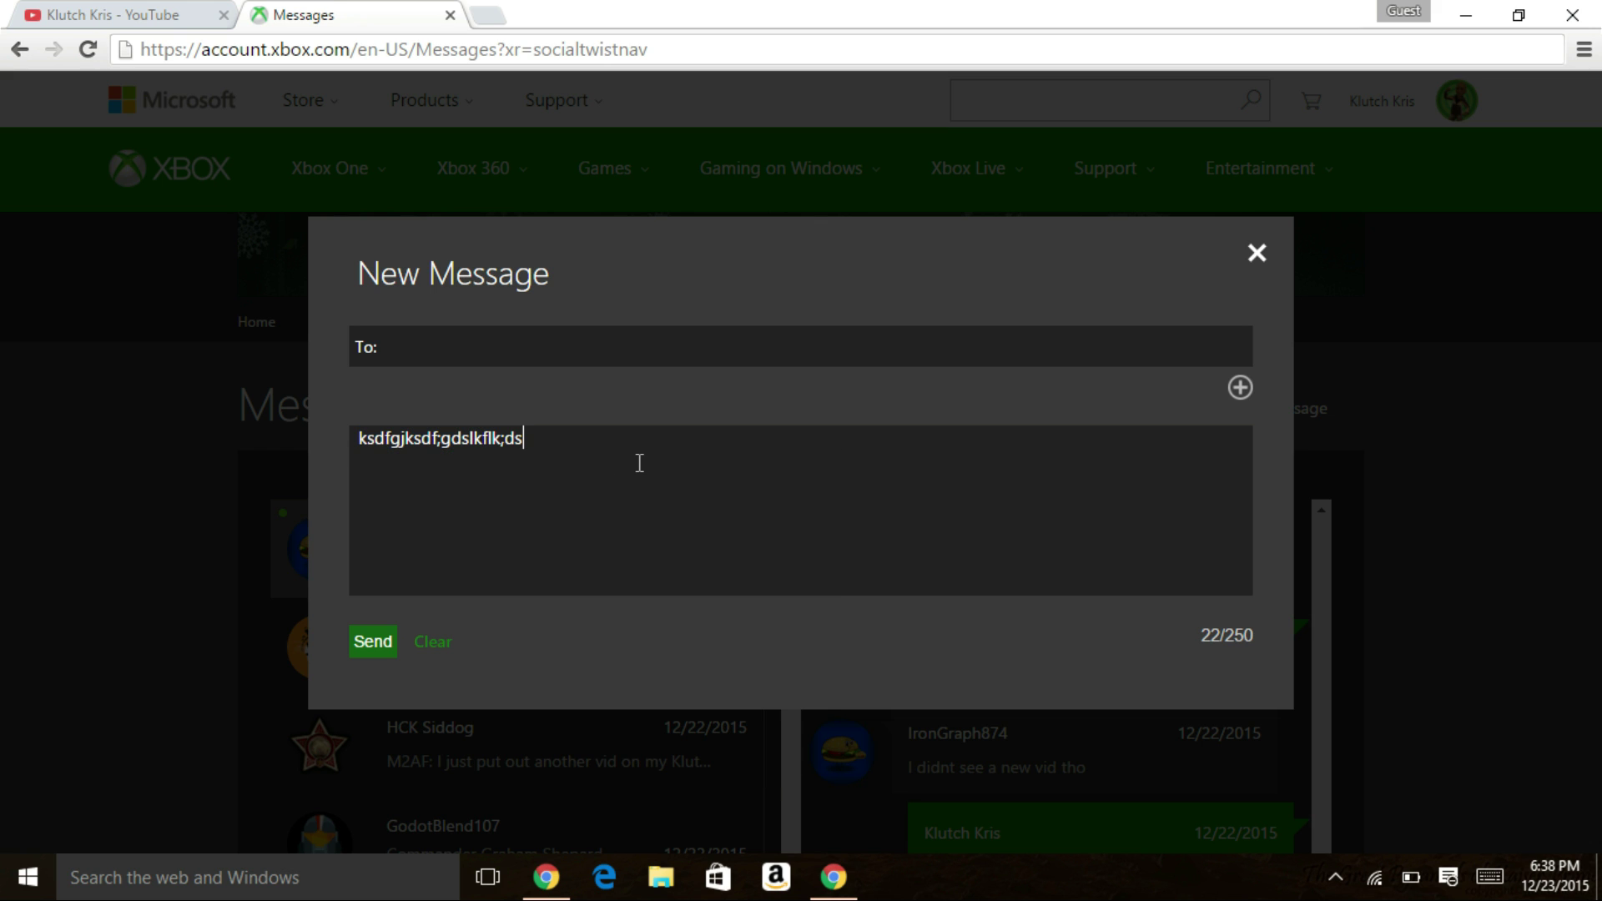
Erase the test text and close the New Message form.
{"action": "key", "text": "shift+Left"}
{"action": "key", "text": "shift+Left"}
{"action": "key", "text": "shift+Left"}
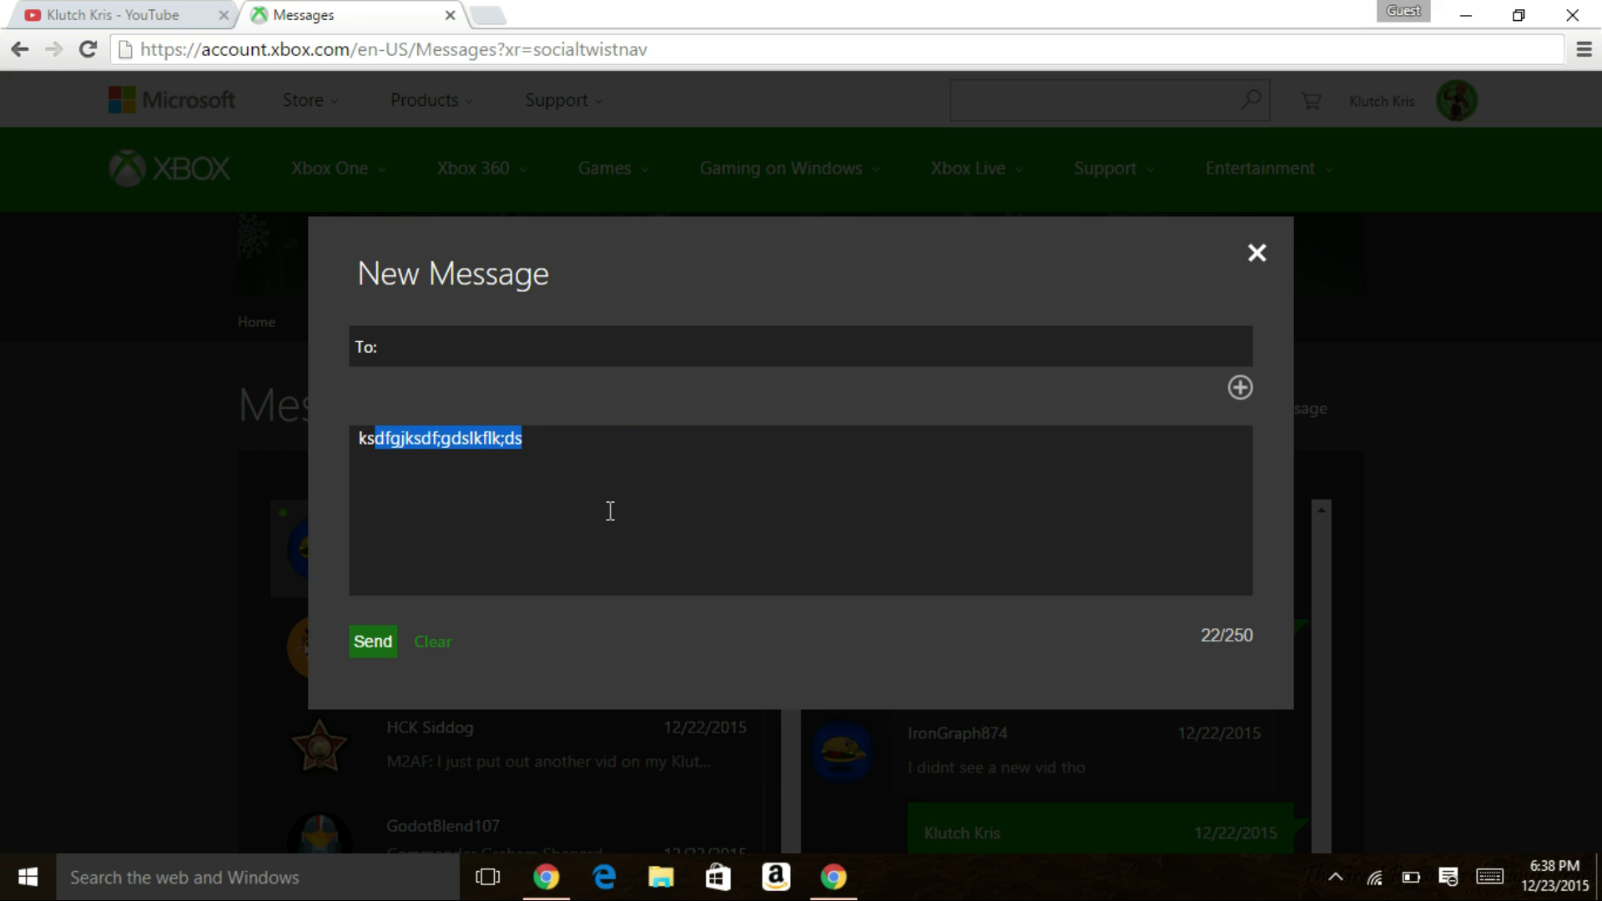
{"action": "key", "text": "BackSpace"}
{"action": "key", "text": "BackSpace"}
{"action": "key", "text": "BackSpace"}
{"action": "type", "text": "I"}
{"action": "key", "text": "BackSpace"}
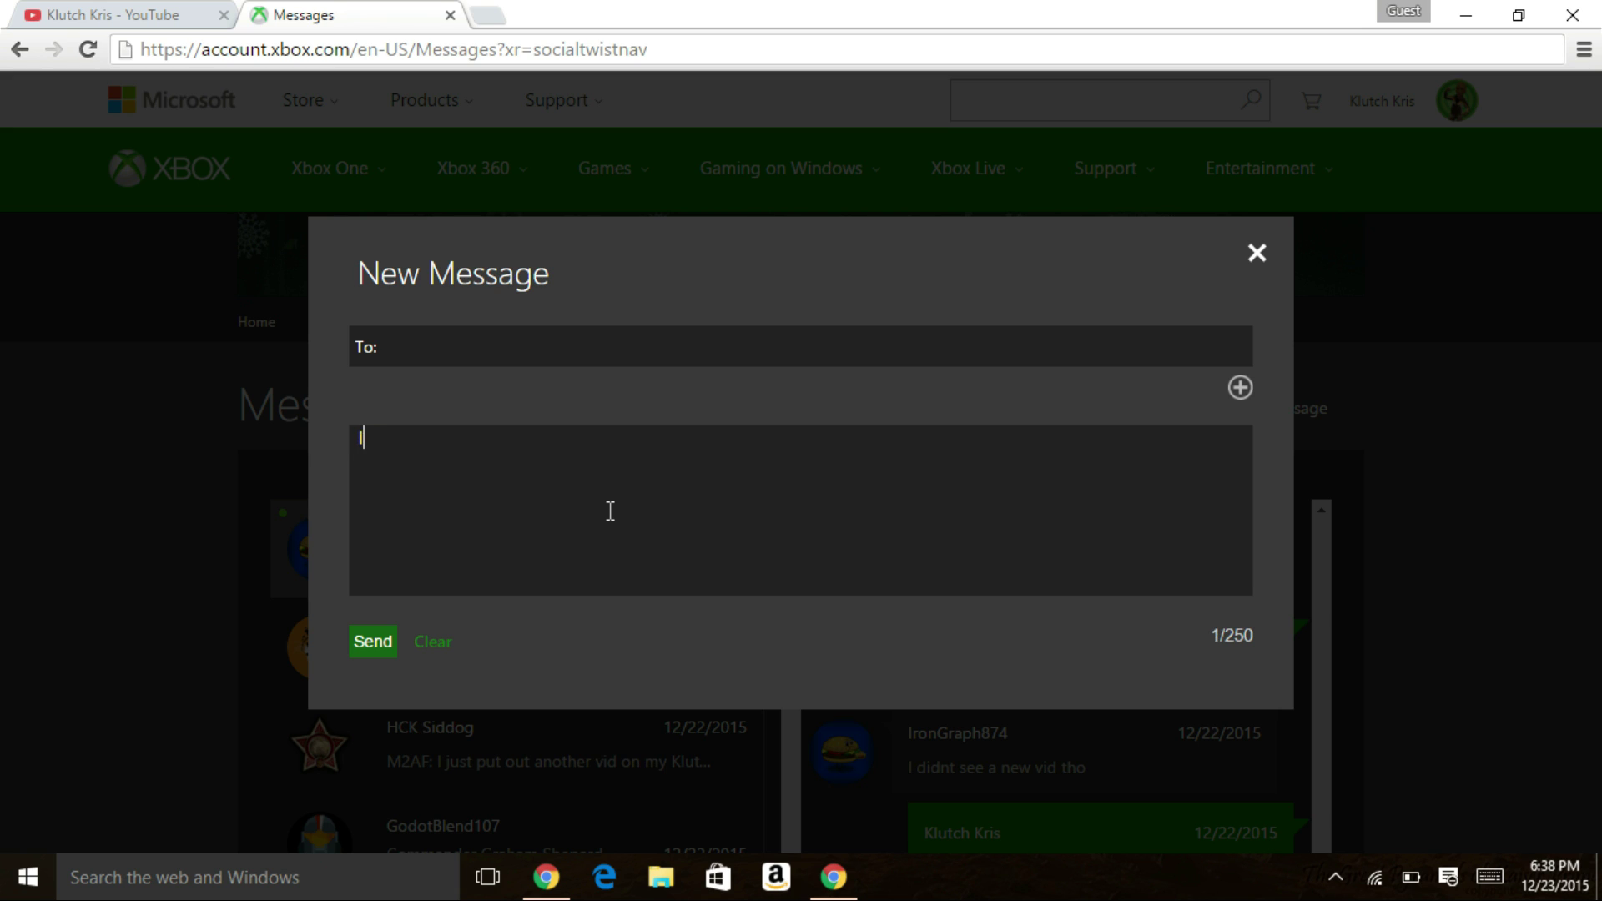
{"action": "key", "text": "BackSpace"}
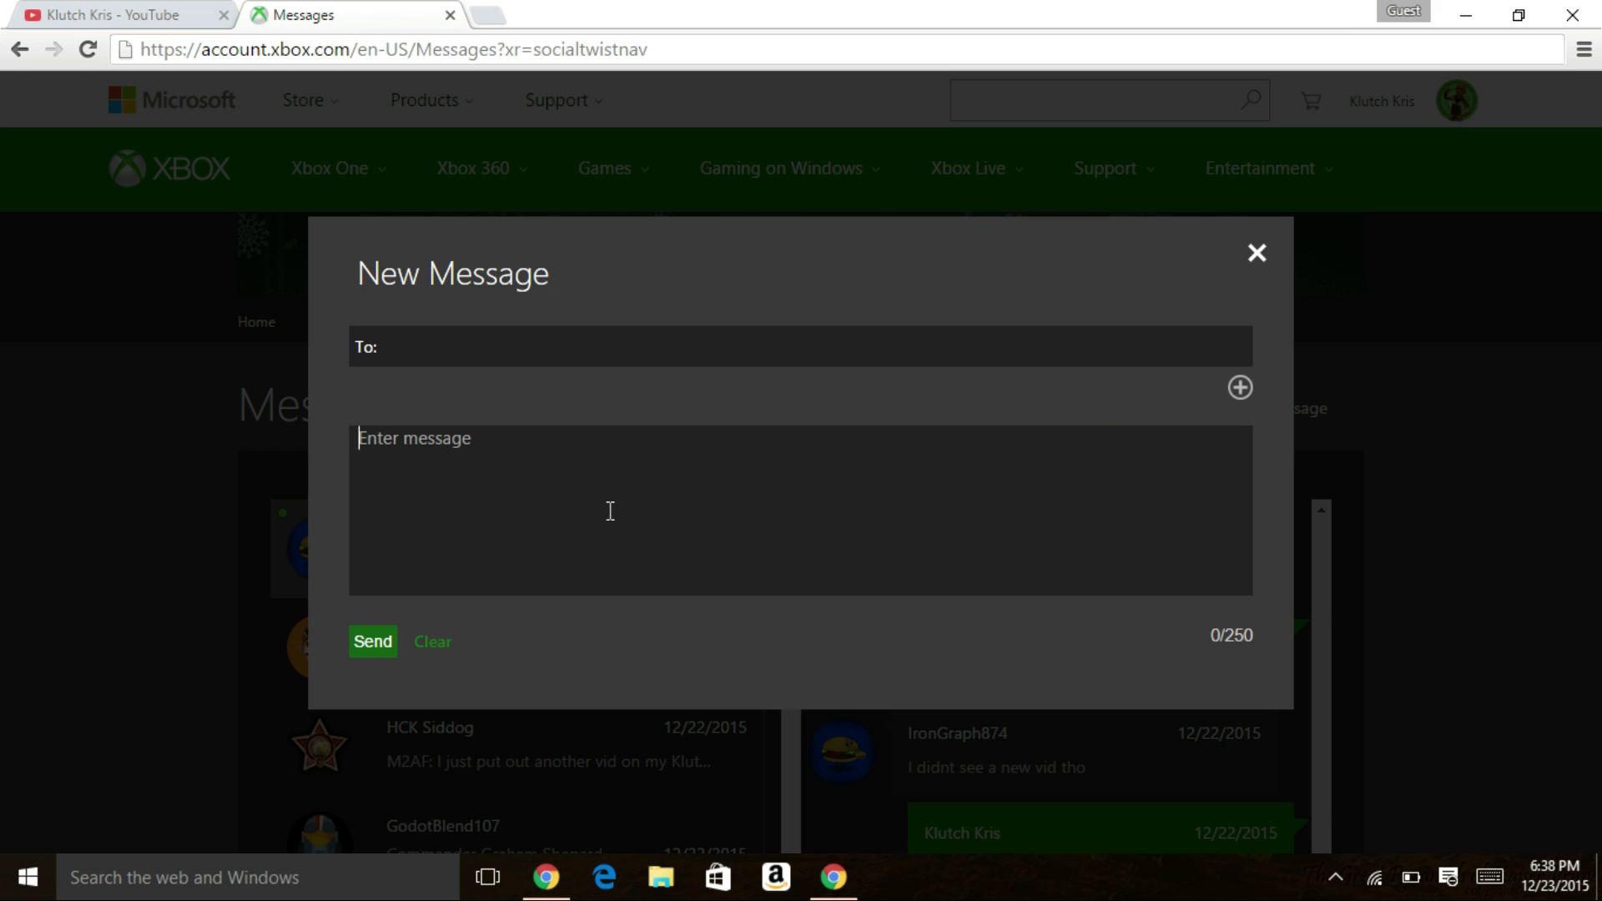
{"action": "left_click", "coordinate": [1257, 255]}
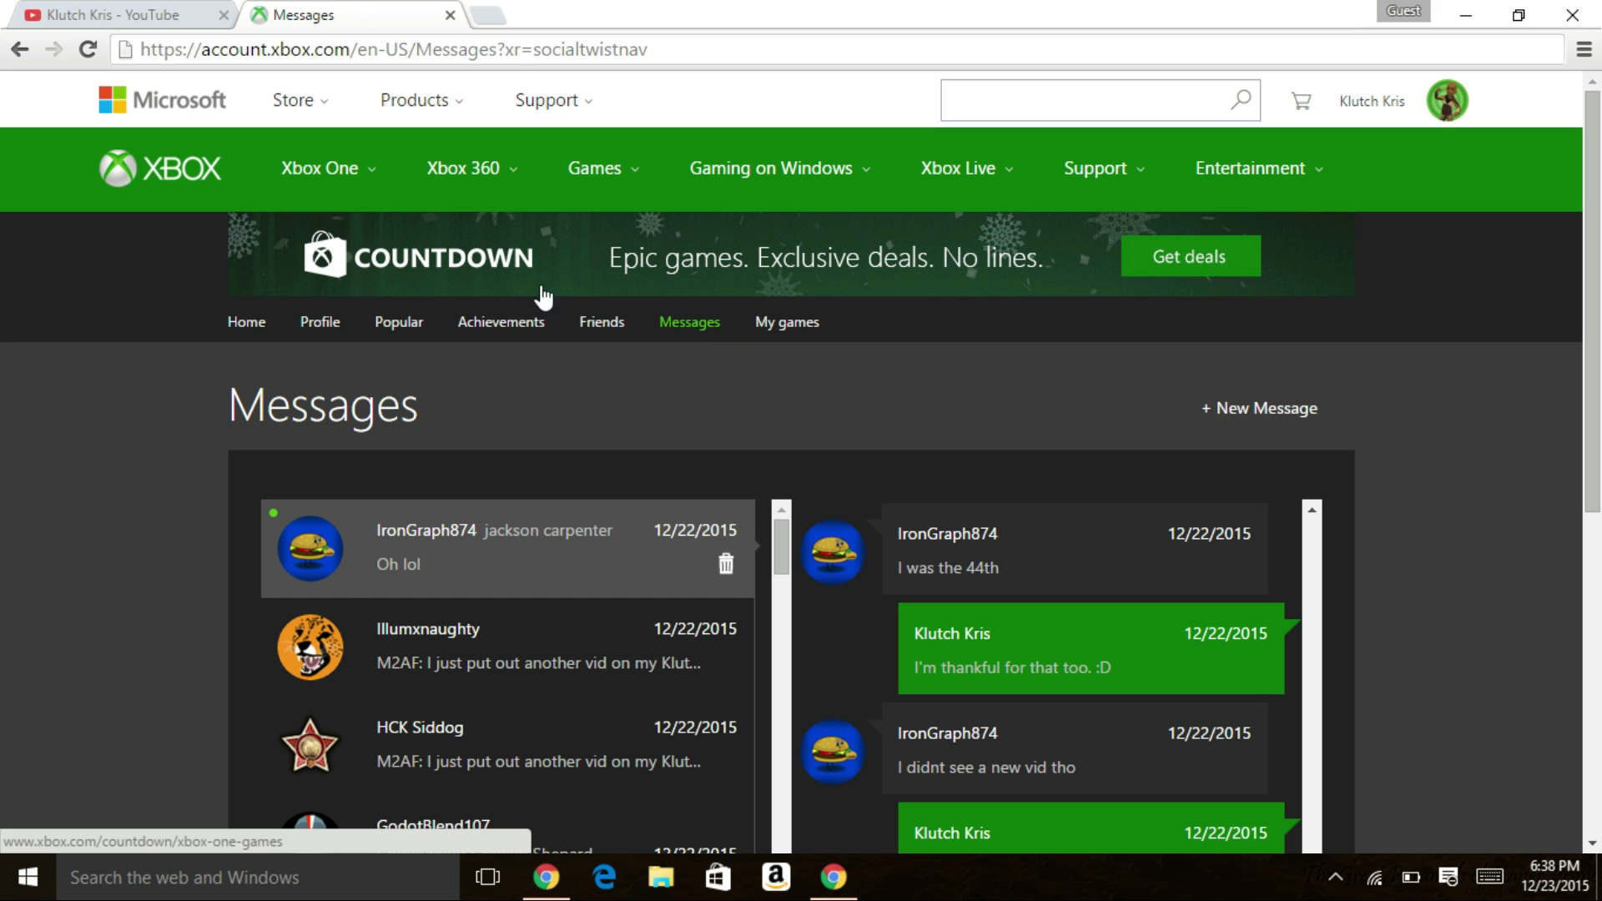
Go to the Friends page from the Social sub-navigation.
{"action": "left_click", "coordinate": [618, 323]}
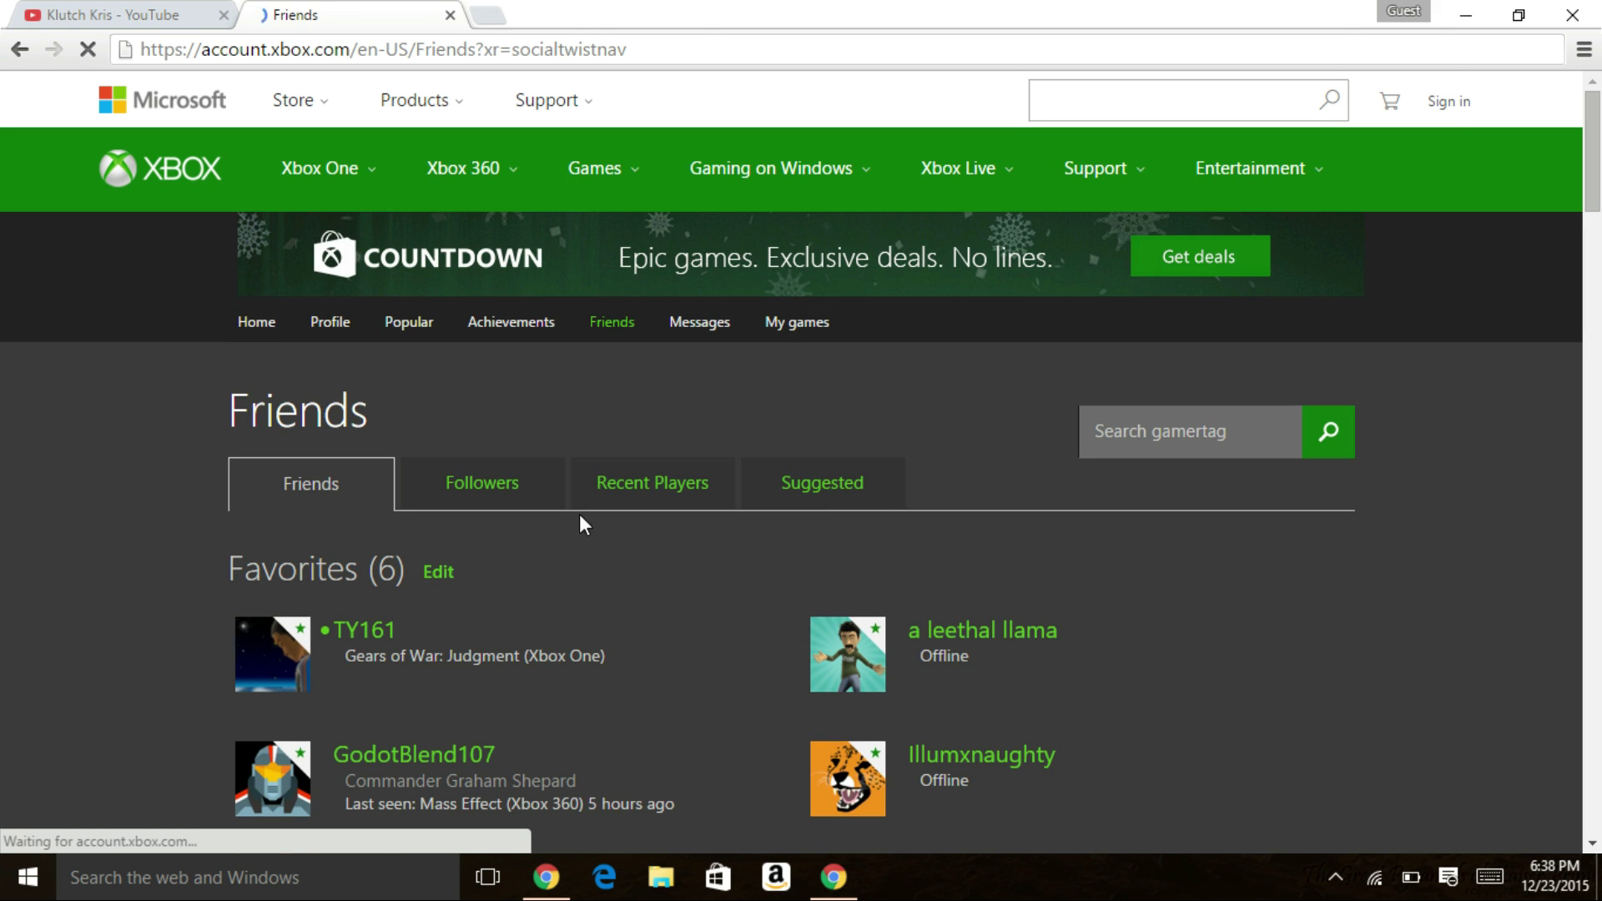
{"action": "left_click_drag", "start_coordinate": [1595, 188], "coordinate": [1587, 250]}
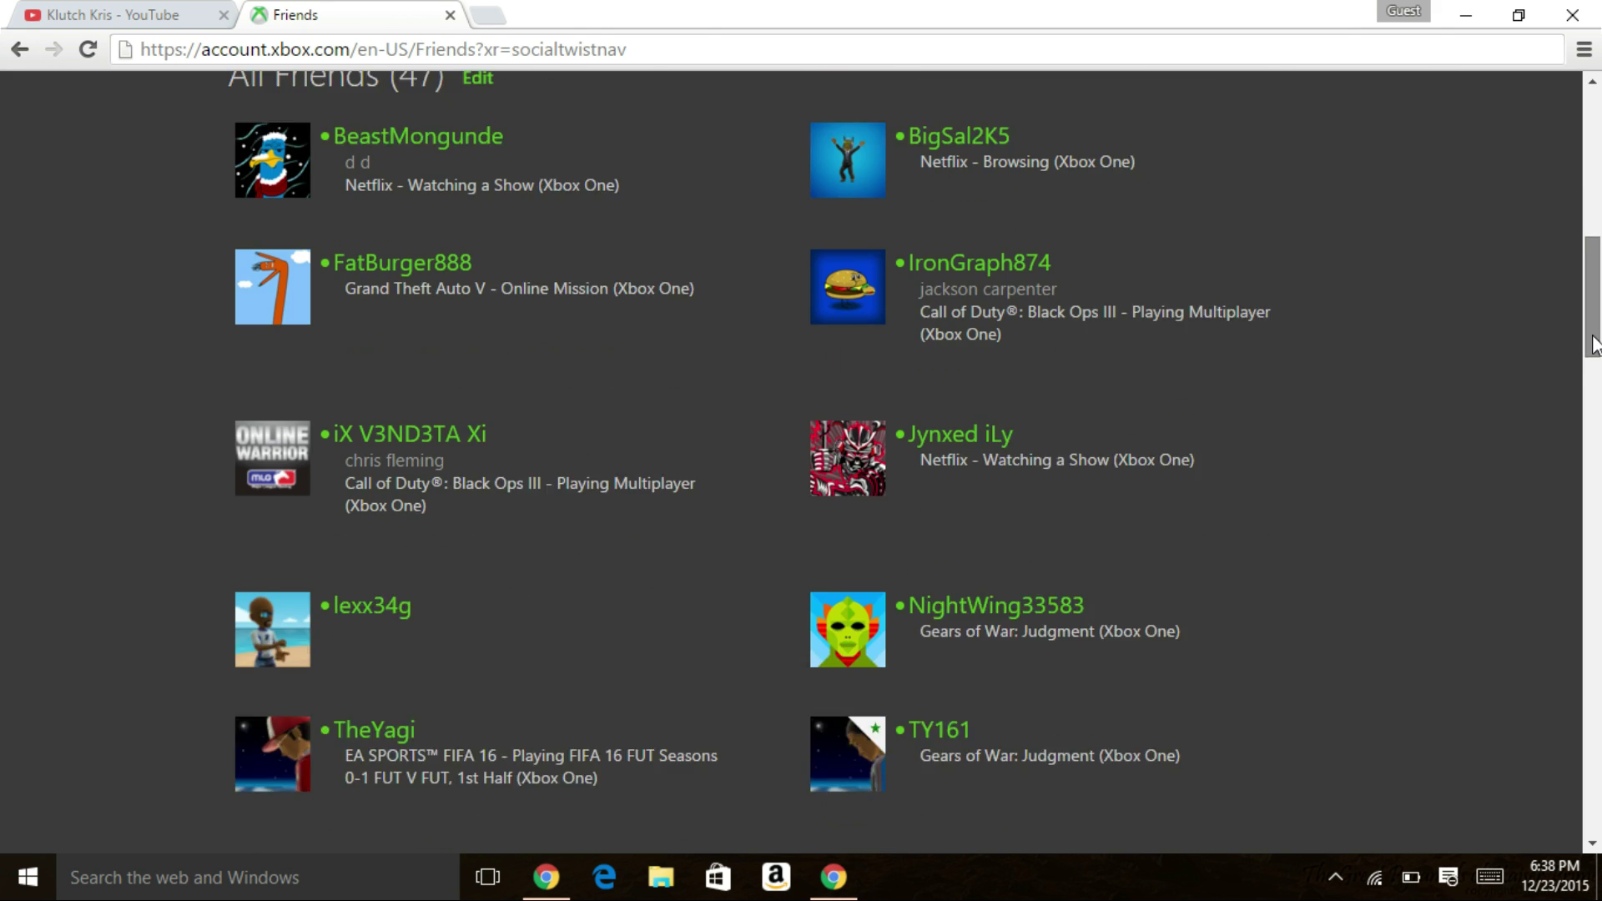
{"action": "mouse_move", "coordinate": [1588, 251]}
{"action": "left_mouse_down"}
{"action": "mouse_move", "coordinate": [1587, 338]}
{"action": "mouse_move", "coordinate": [1587, 308]}
{"action": "left_mouse_up"}
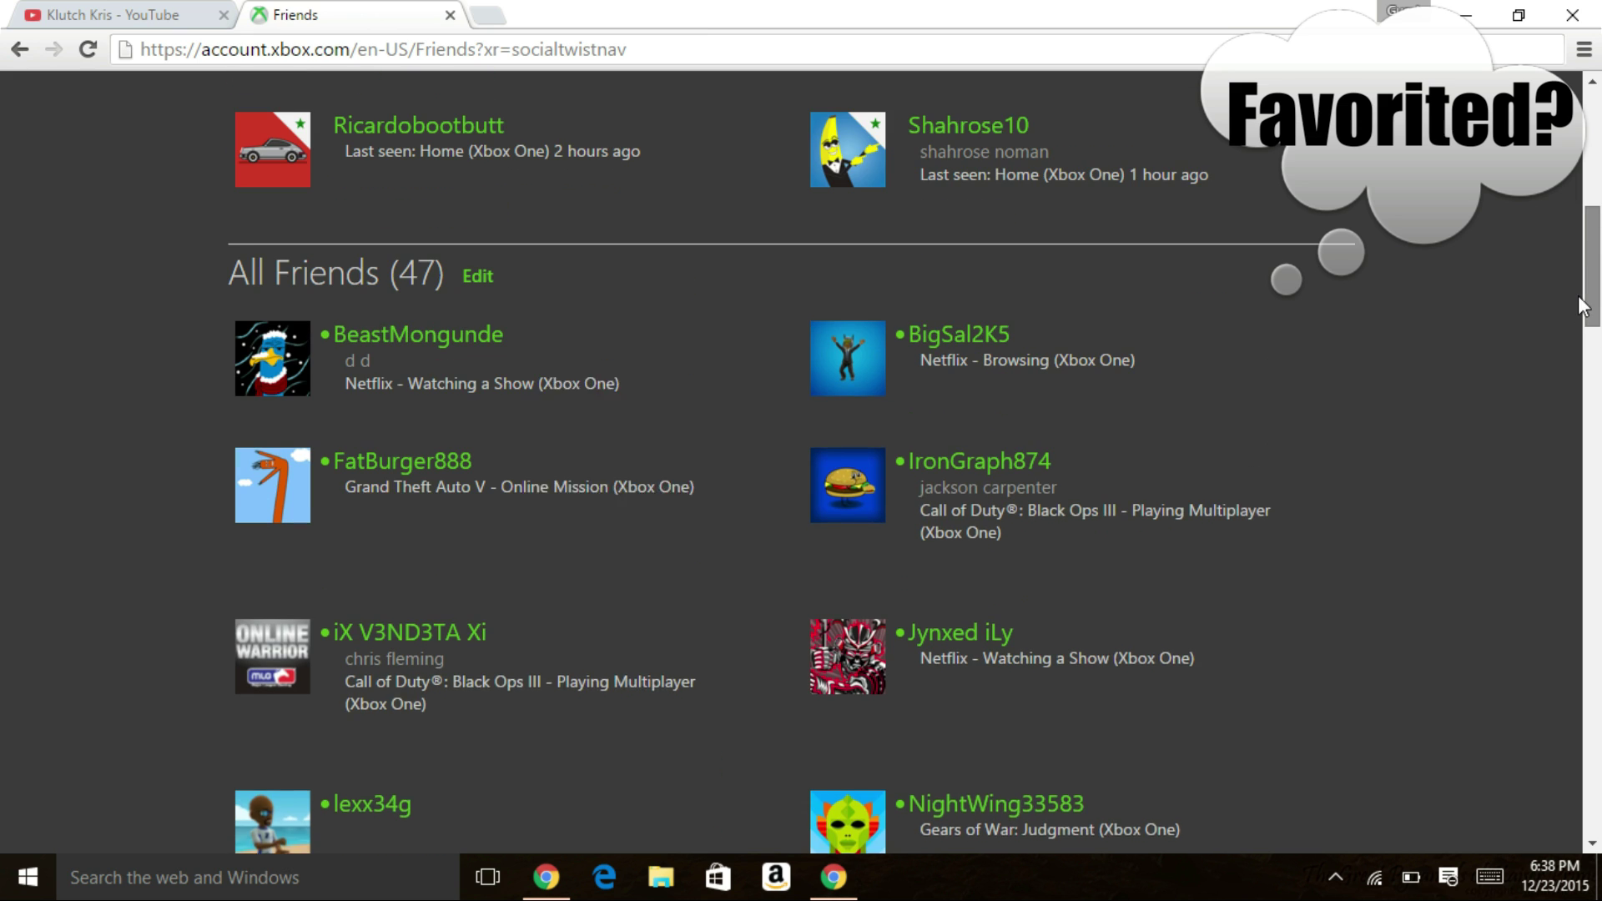
{"action": "left_click", "coordinate": [492, 292]}
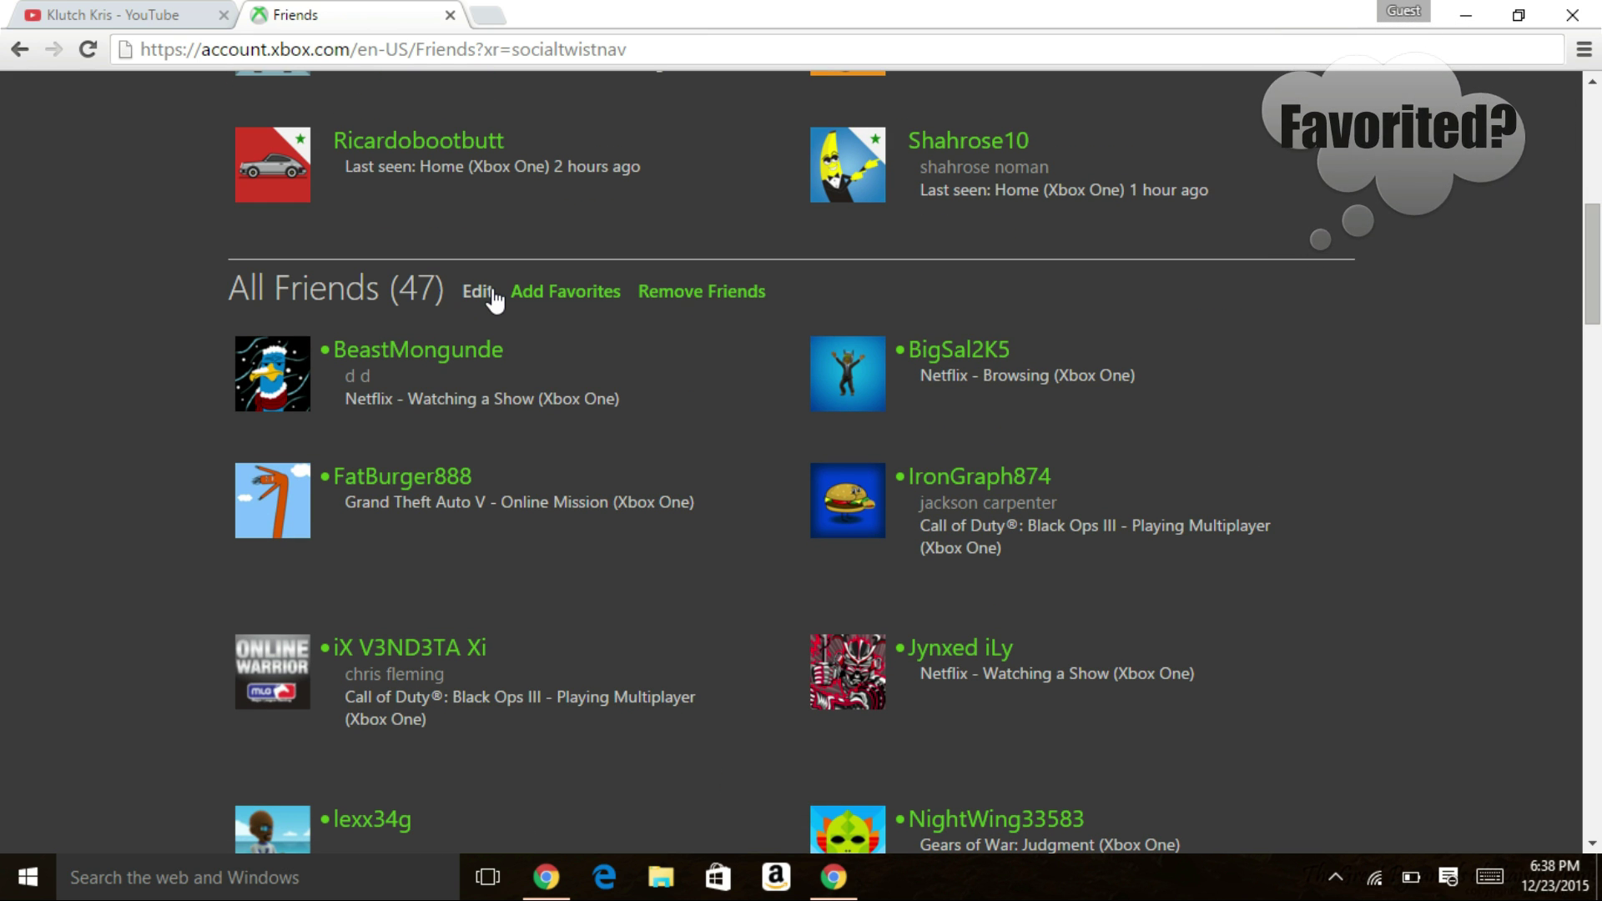
{"action": "left_click", "coordinate": [716, 292]}
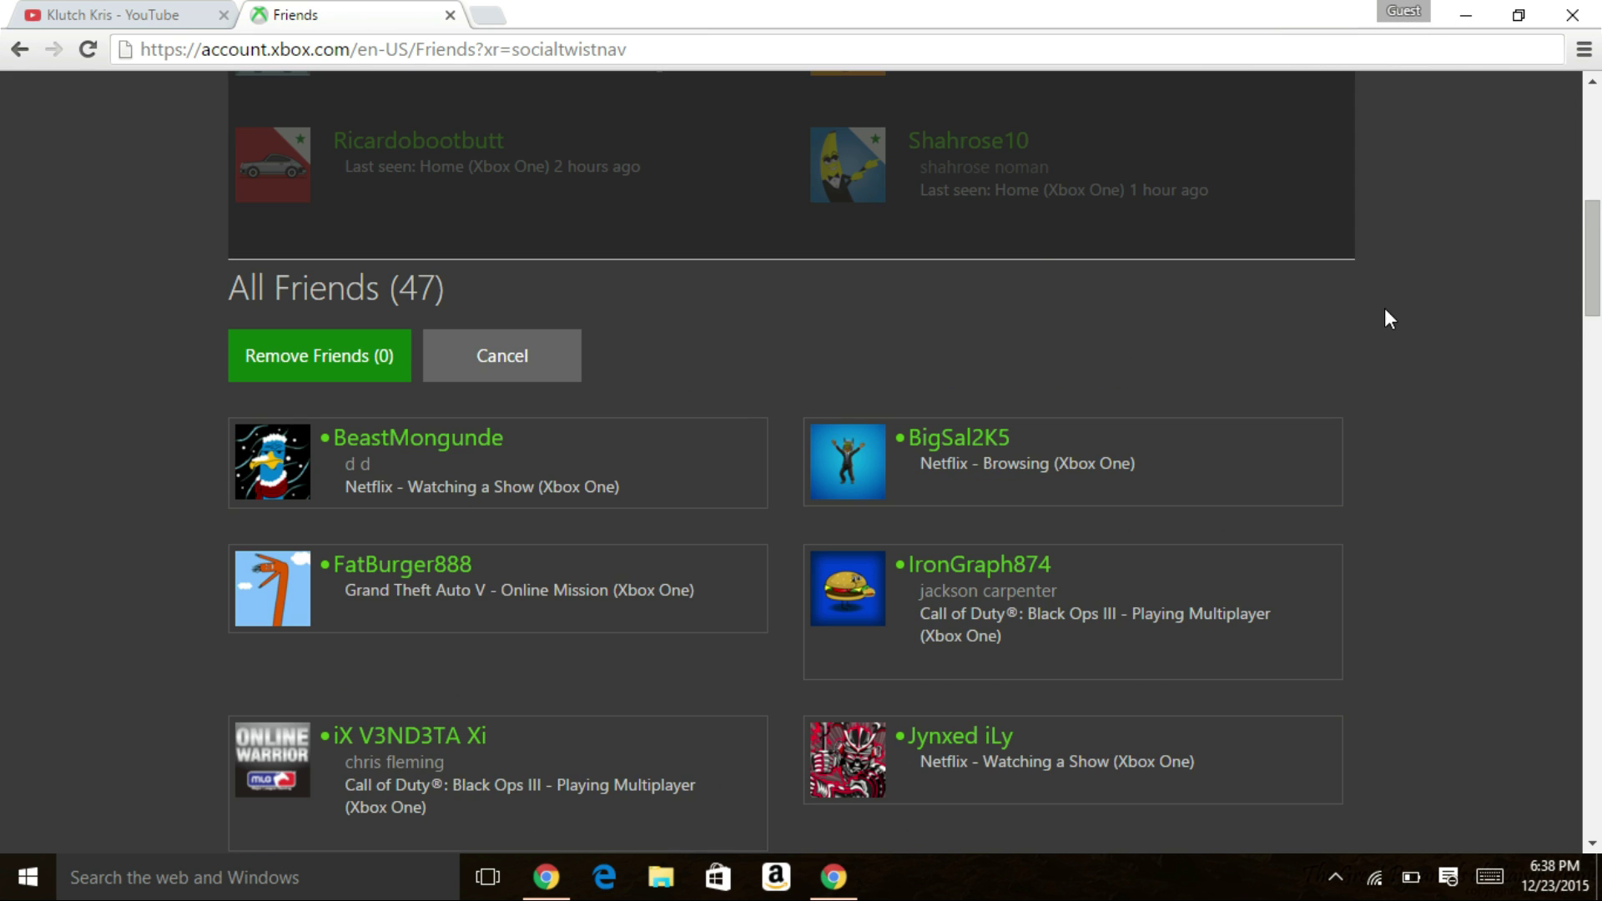
{"action": "left_click_drag", "start_coordinate": [1594, 259], "coordinate": [1594, 295]}
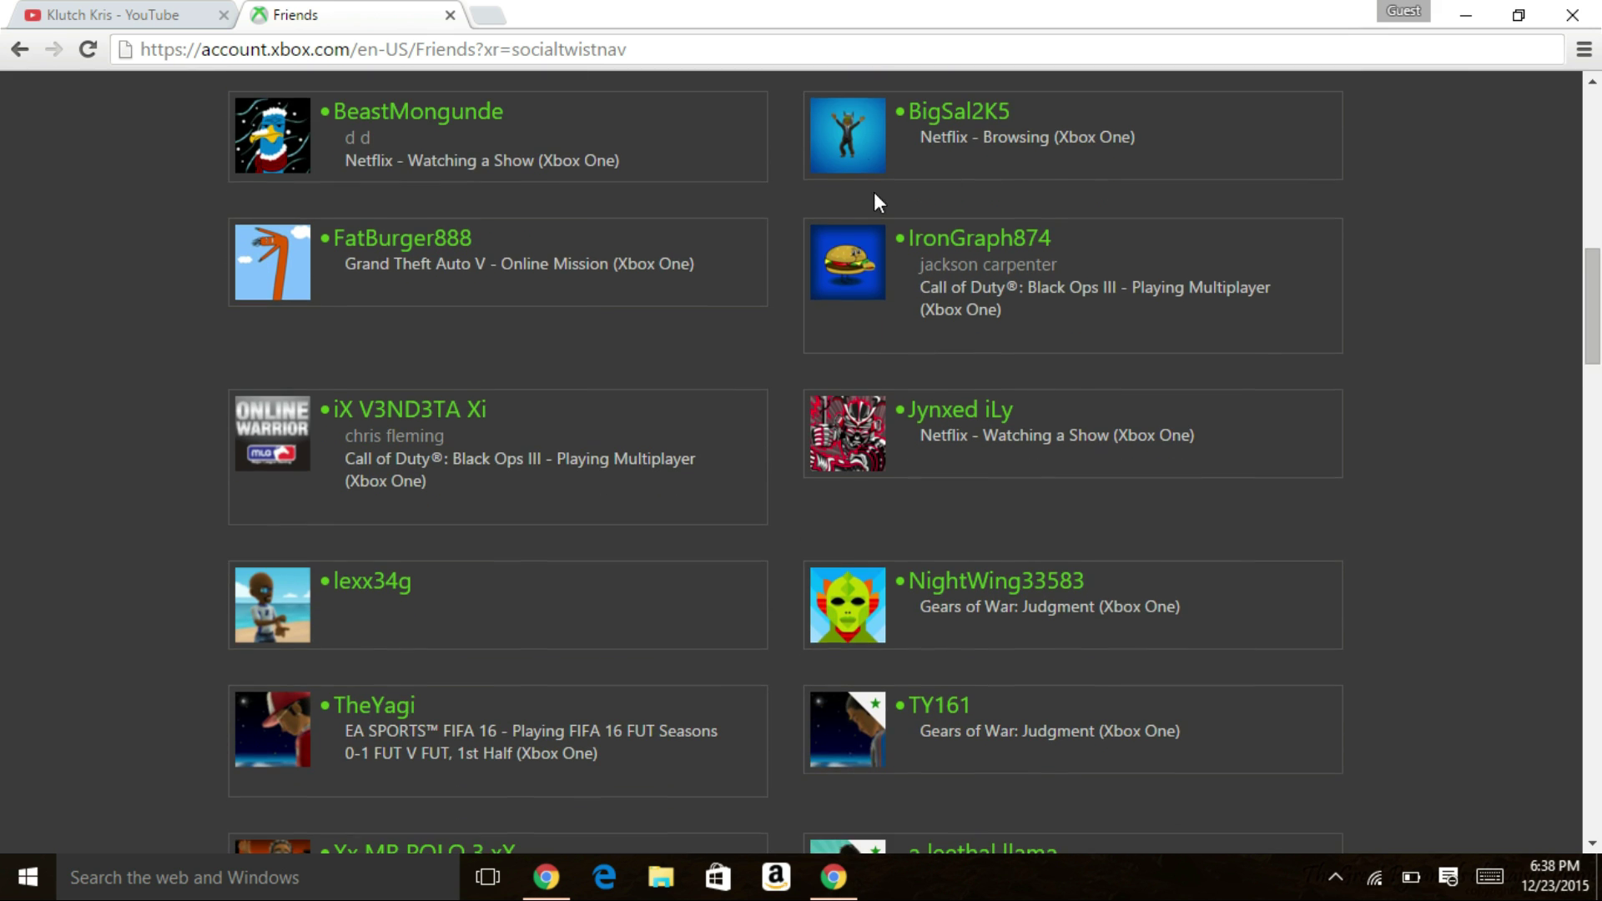
{"action": "left_click", "coordinate": [875, 181]}
{"action": "left_click", "coordinate": [886, 259]}
{"action": "left_click", "coordinate": [917, 444]}
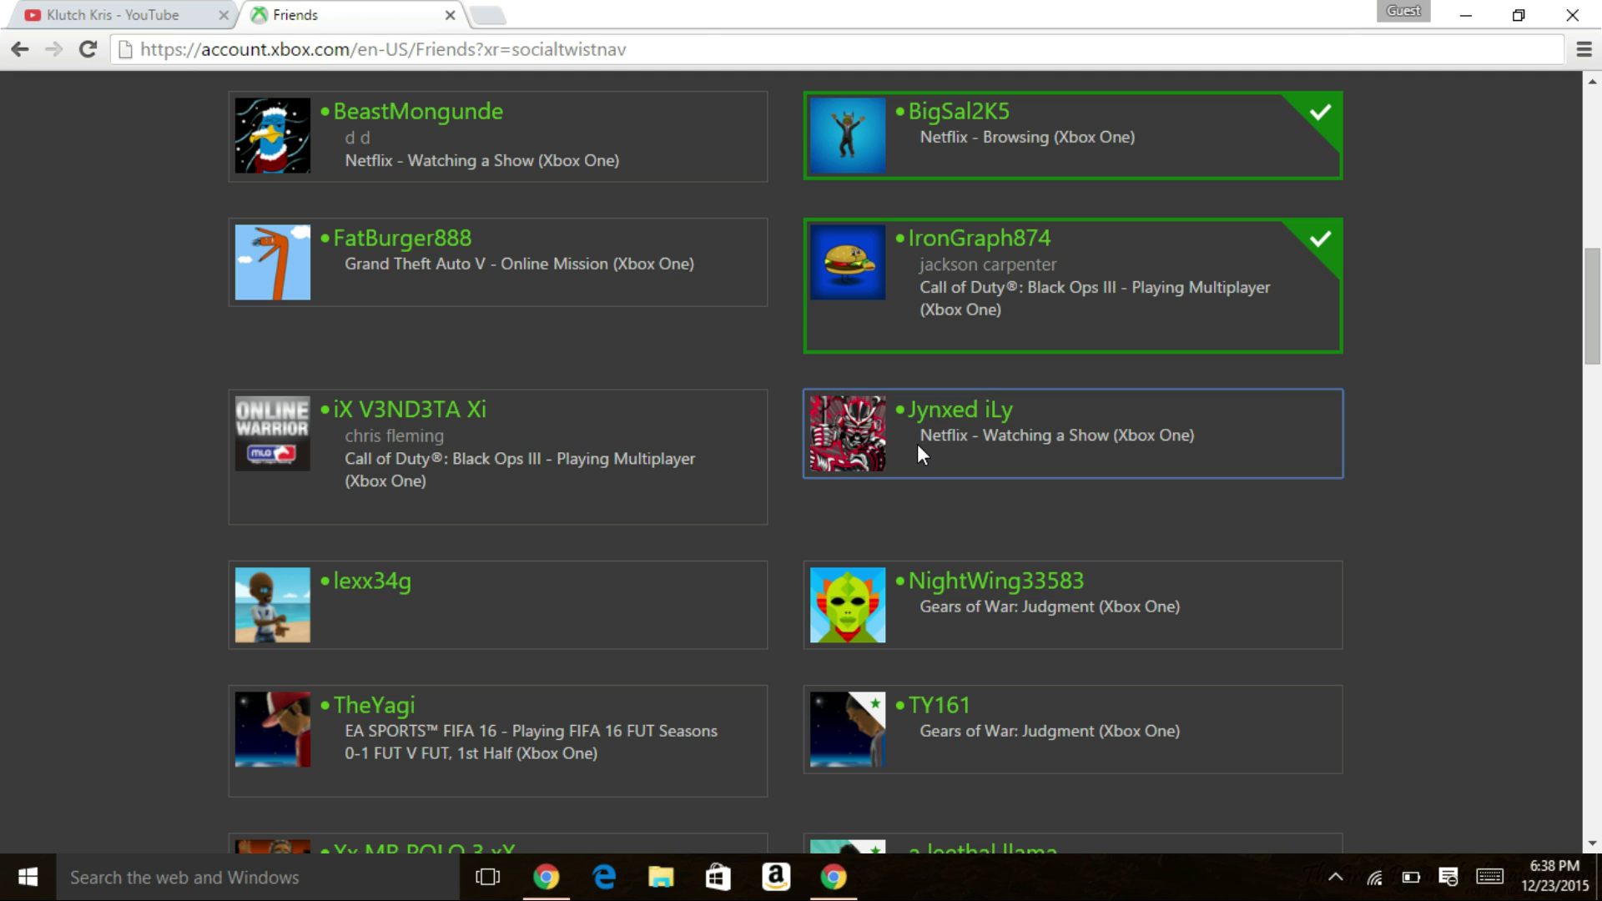
Unmark all three friends and cancel the removal, keeping all 47 friends.
{"action": "left_click", "coordinate": [918, 444]}
{"action": "left_click", "coordinate": [914, 302]}
{"action": "left_click", "coordinate": [931, 150]}
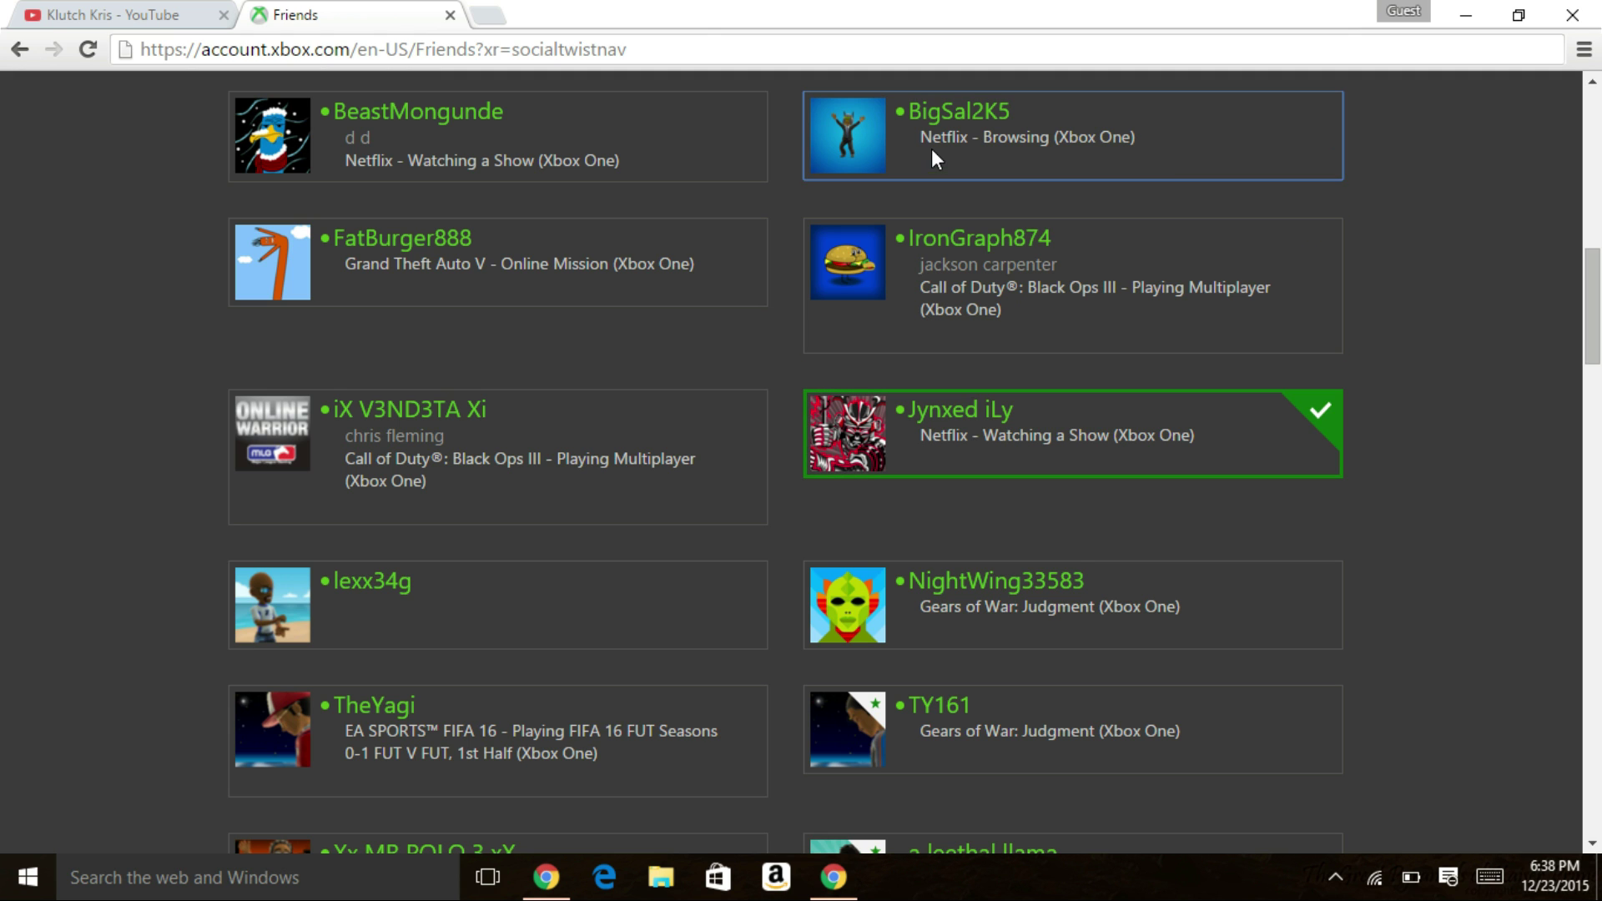
{"action": "left_click", "coordinate": [947, 411]}
{"action": "left_click_drag", "start_coordinate": [1596, 310], "coordinate": [1596, 275]}
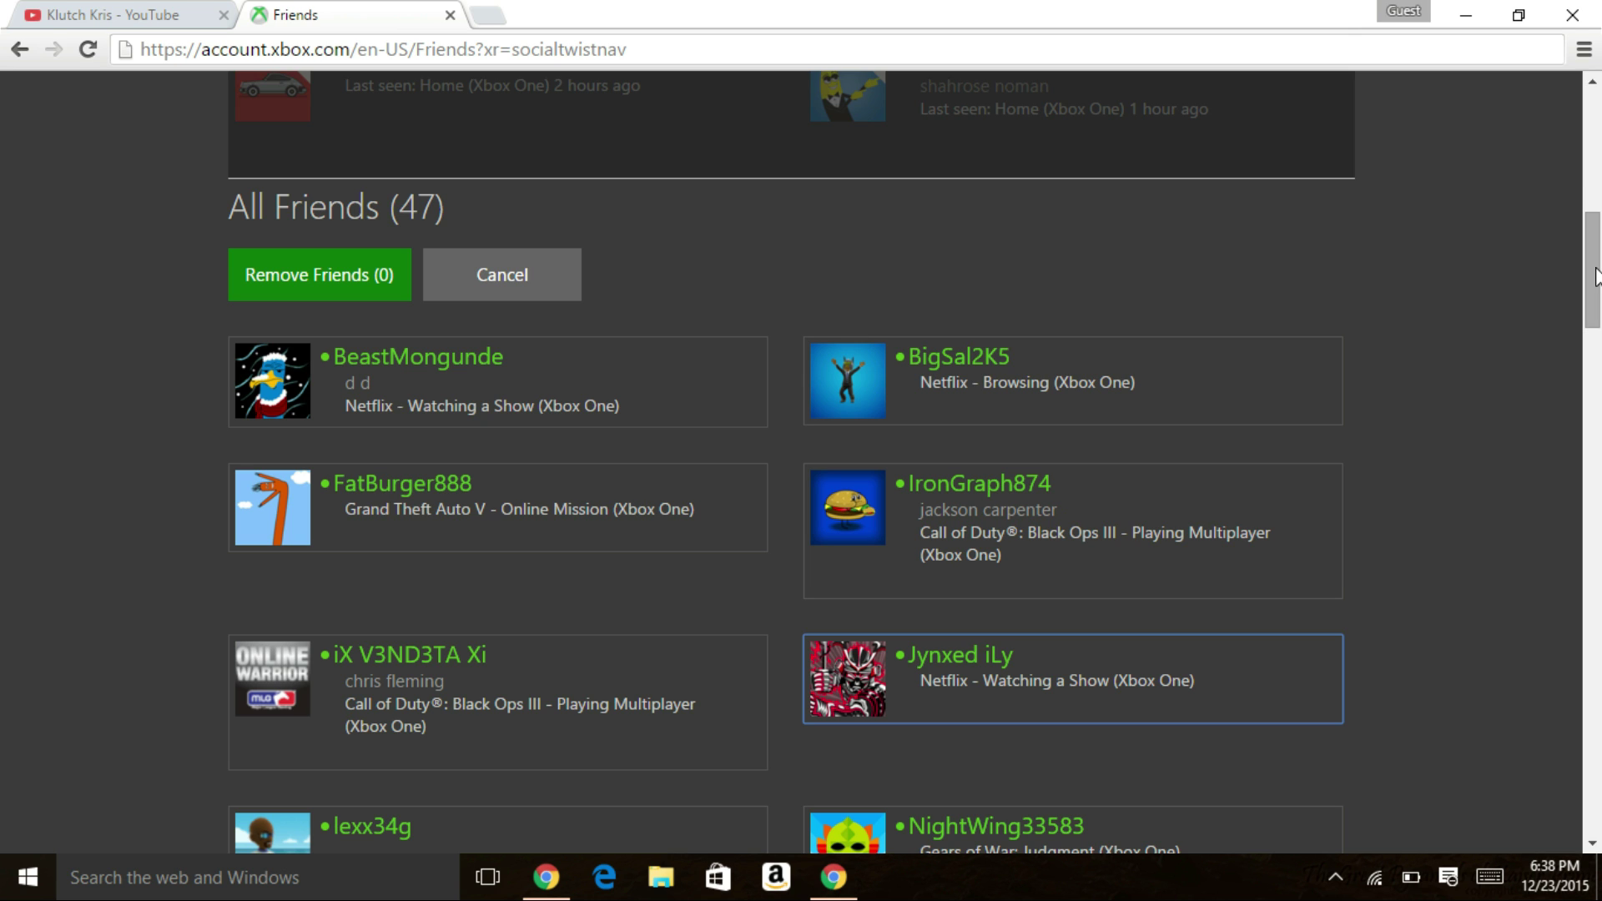
{"action": "left_click_drag", "start_coordinate": [1597, 276], "coordinate": [1597, 284]}
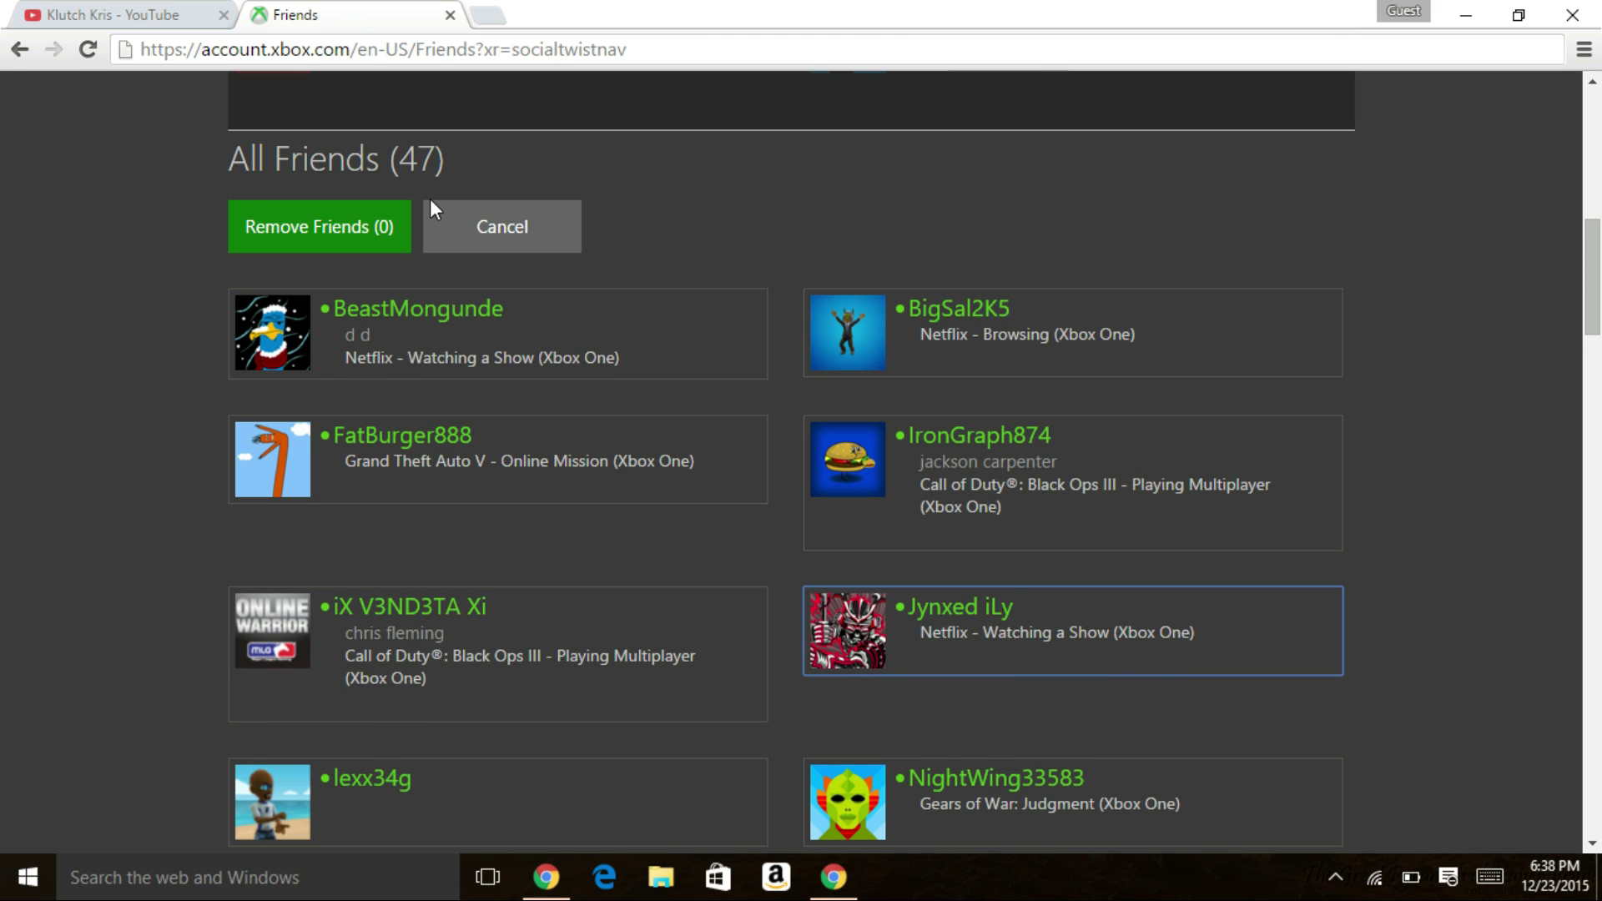
{"action": "left_click", "coordinate": [510, 234]}
{"action": "left_click", "coordinate": [113, 15]}
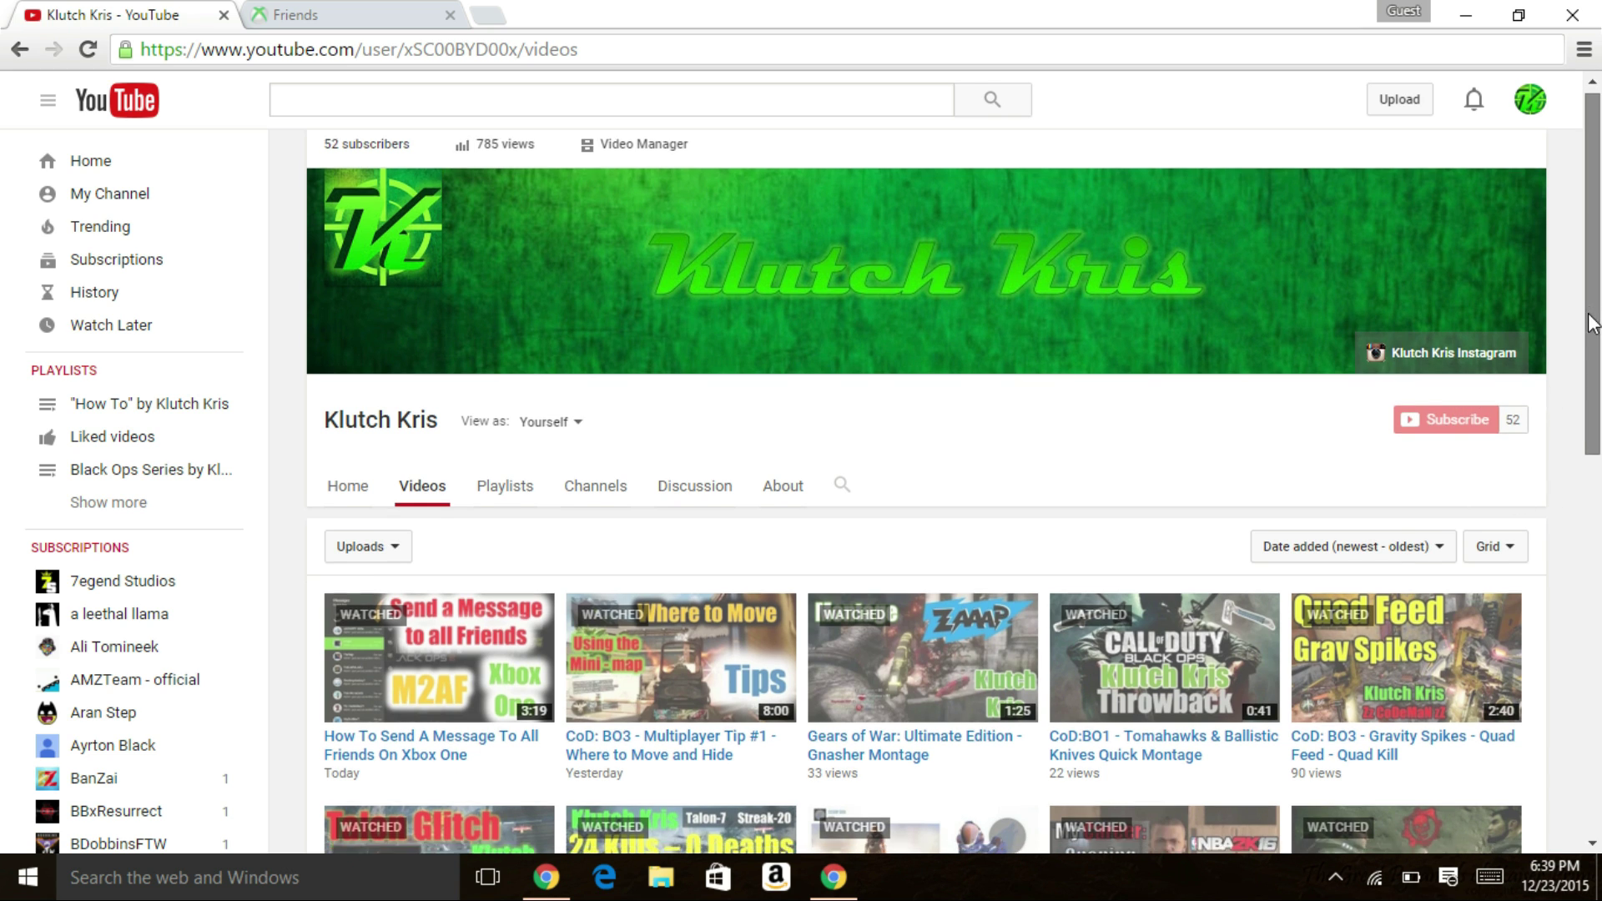
{"action": "mouse_move", "coordinate": [1590, 323]}
{"action": "left_mouse_down"}
{"action": "mouse_move", "coordinate": [1599, 633]}
{"action": "mouse_move", "coordinate": [1581, 305]}
{"action": "left_mouse_up"}
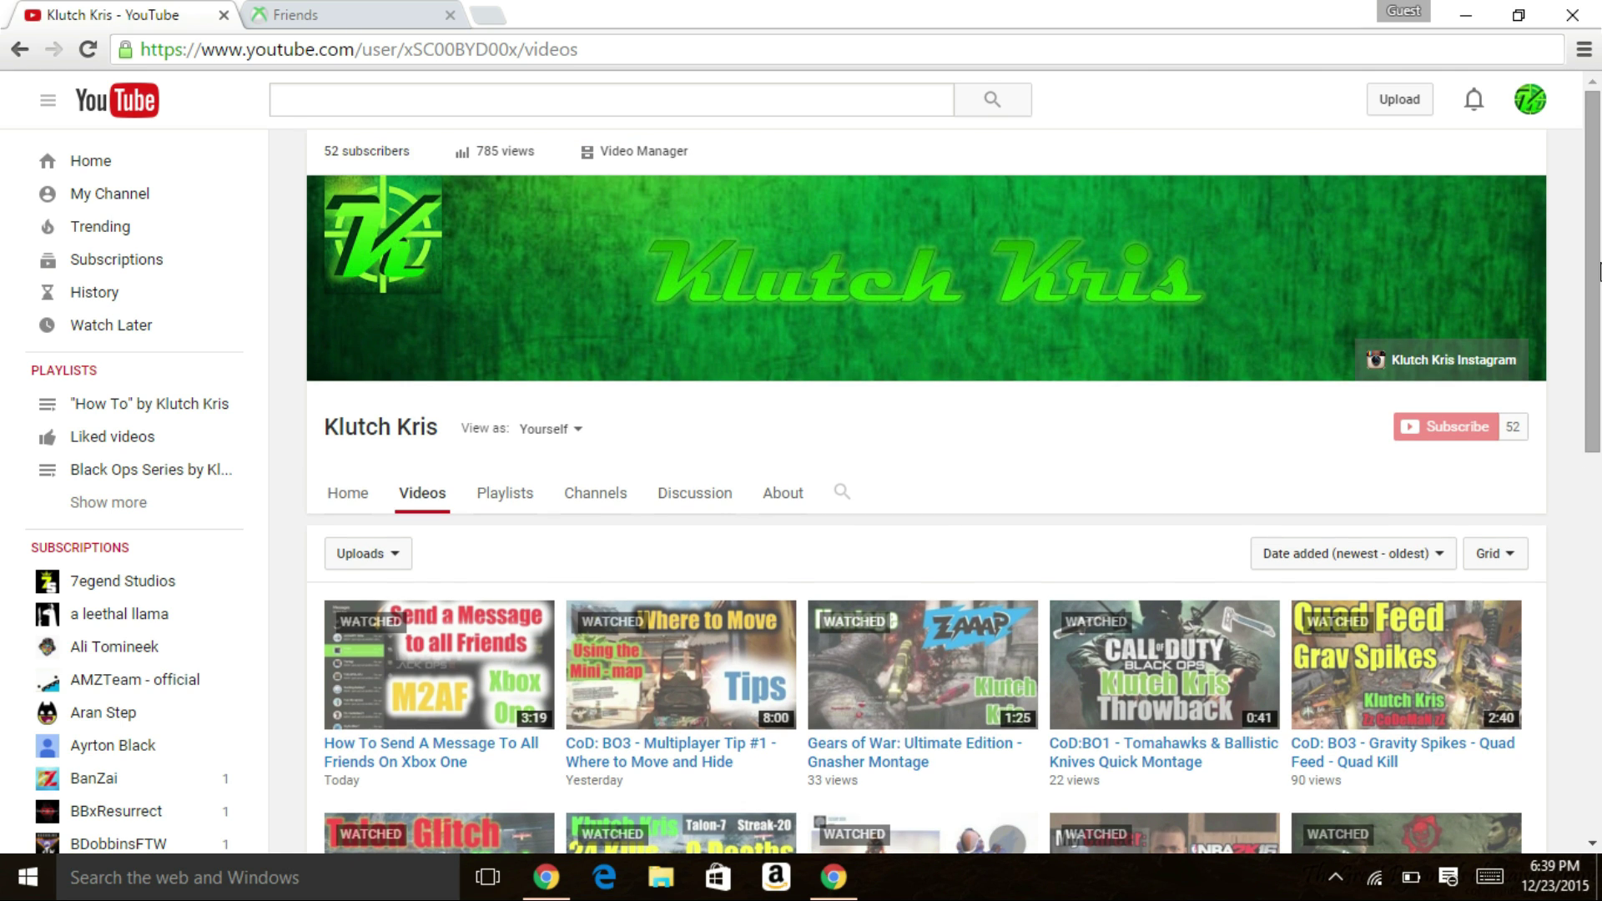
{"action": "scroll", "coordinate": [1589, 250], "scroll_direction": "down", "scroll_amount": 2}
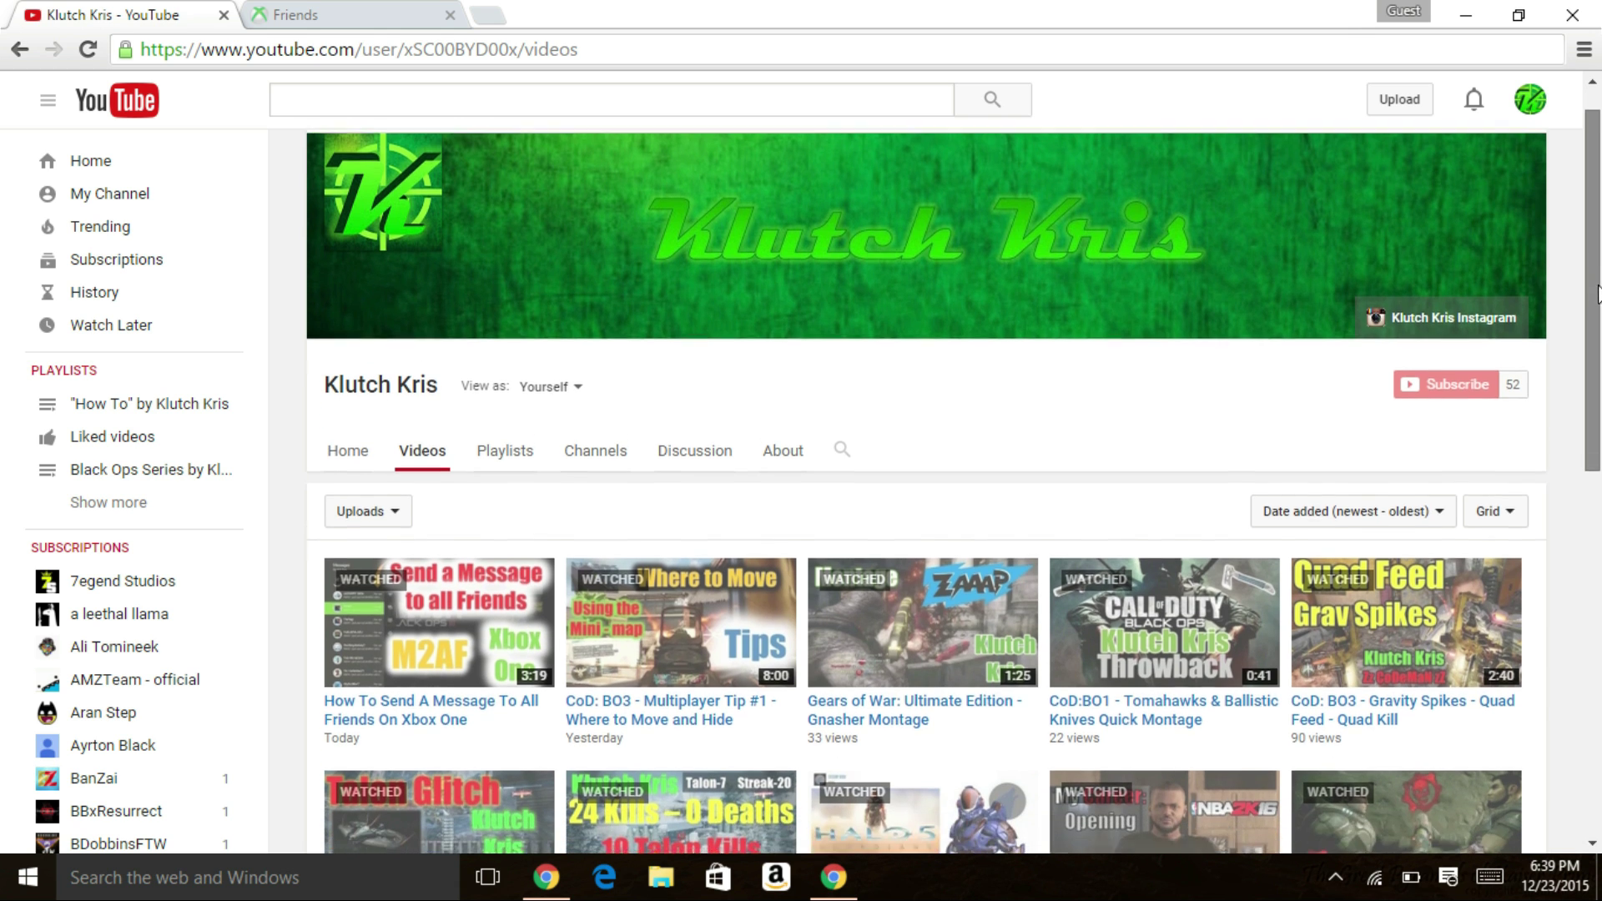
{"action": "scroll", "coordinate": [1588, 241], "scroll_direction": "up", "scroll_amount": 2}
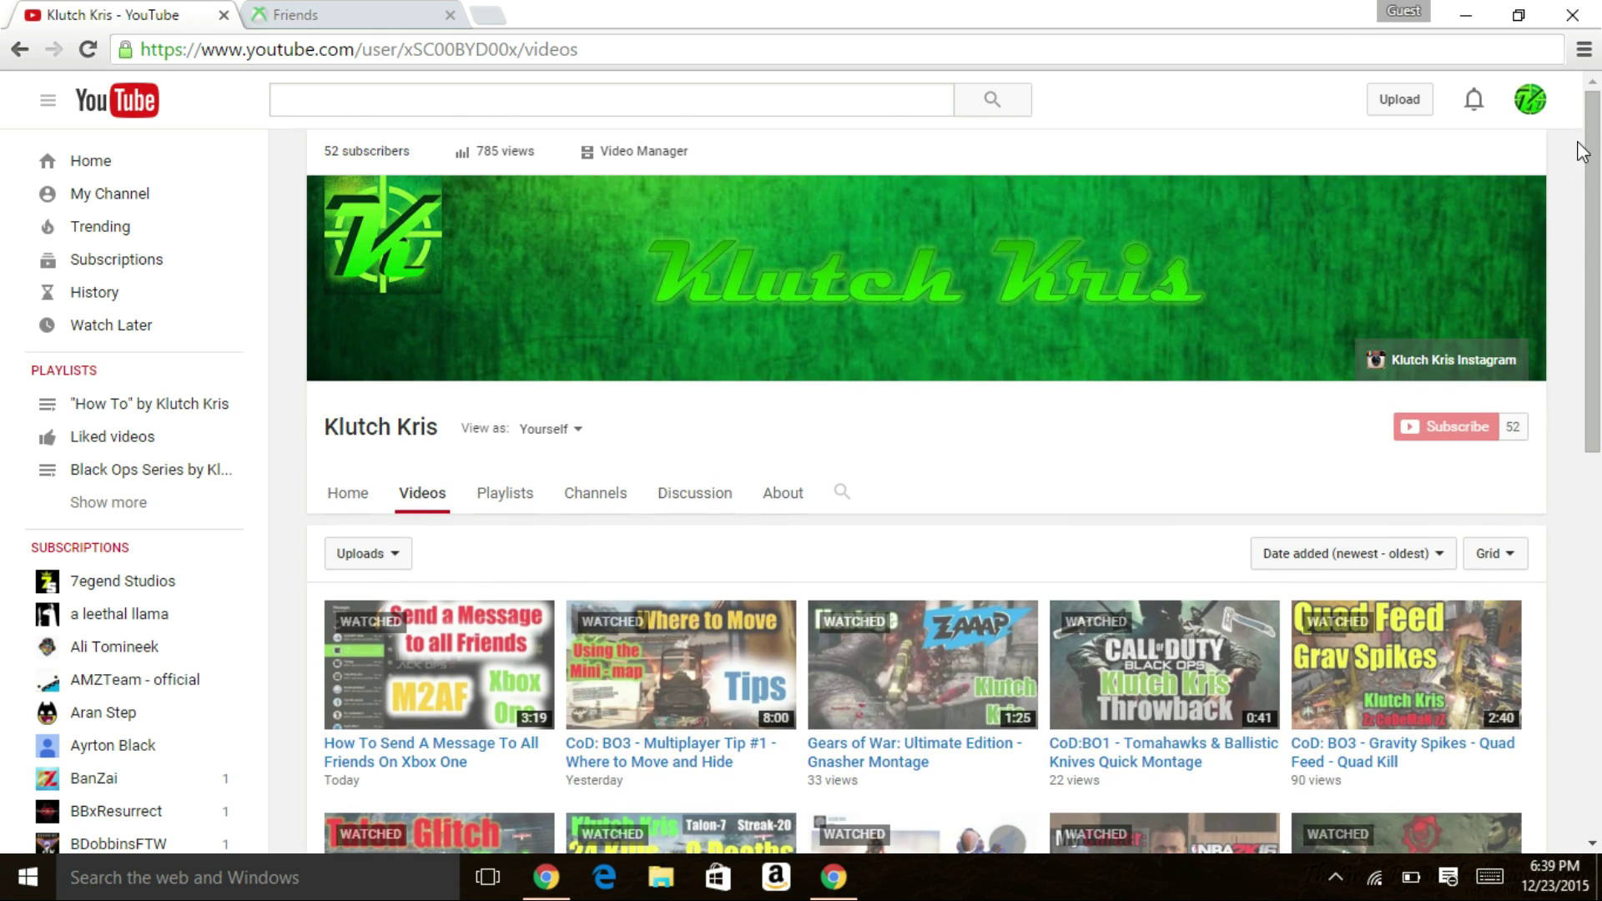